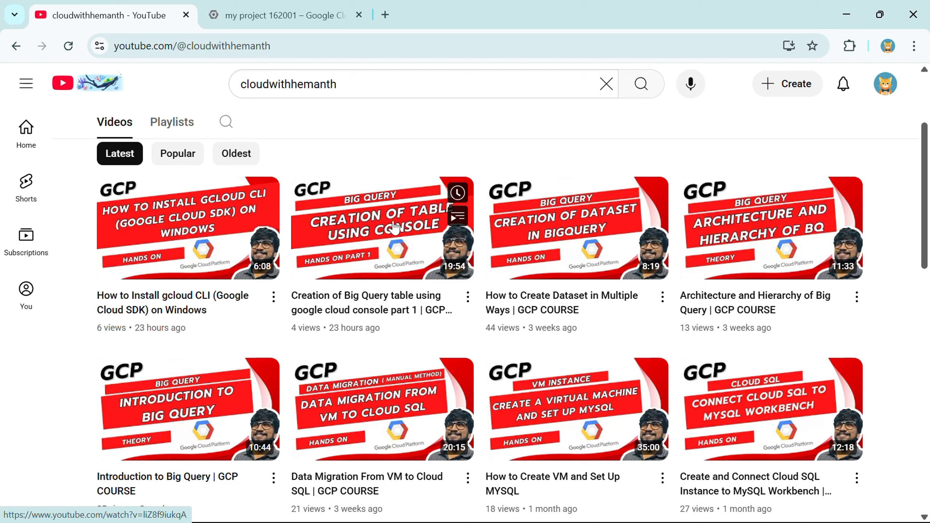
Step: Highlight the word 'Queries' on slide 2 of the presentation, then return to the browser
key("alt+Tab")
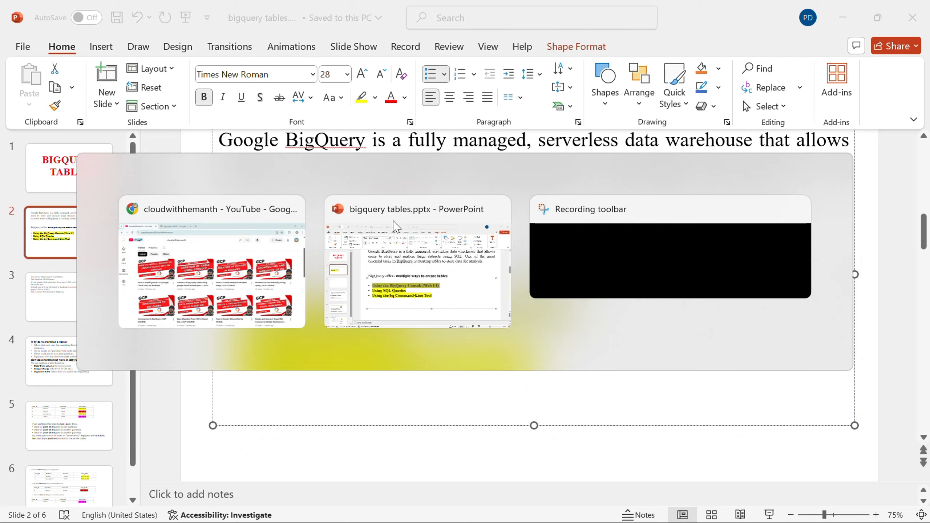
left_click_drag(426, 333, 249, 338)
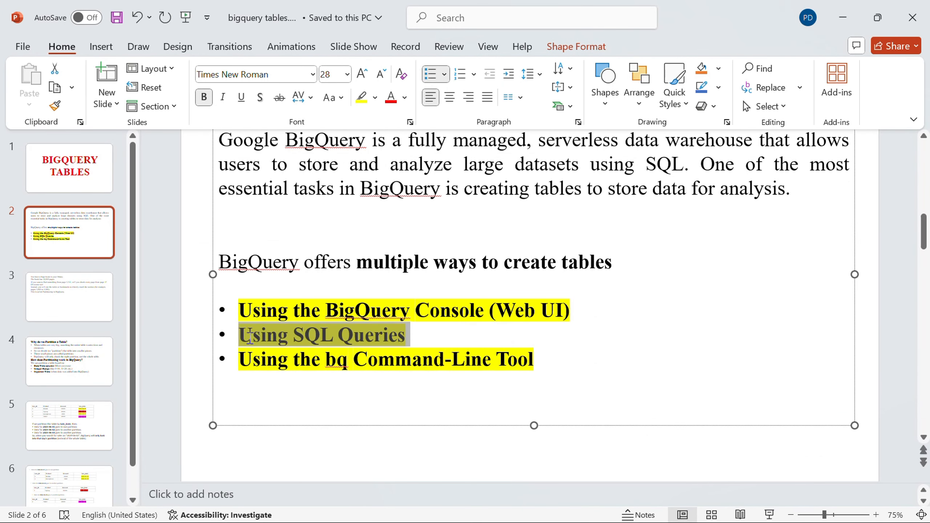
key("alt+Tab")
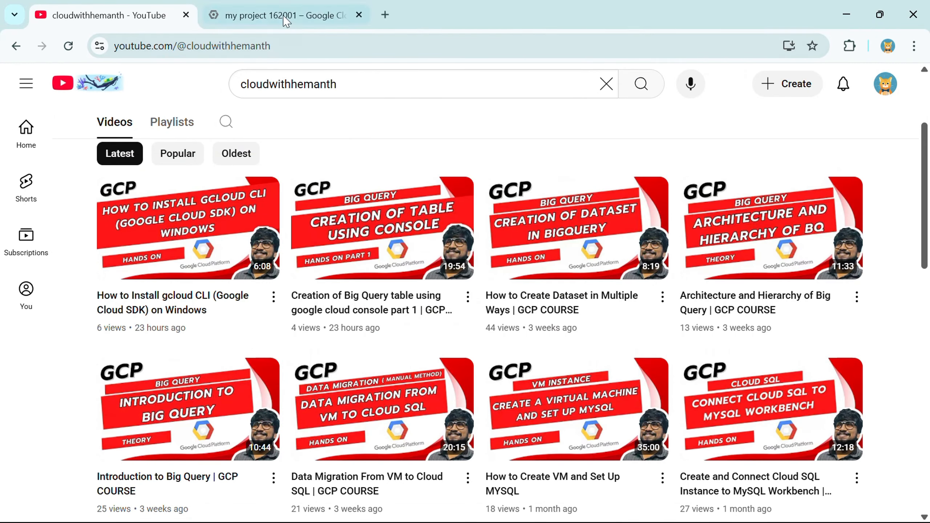
Step: Open BigQuery in the Cloud Console by searching for 'bigquery'
left_click(288, 18)
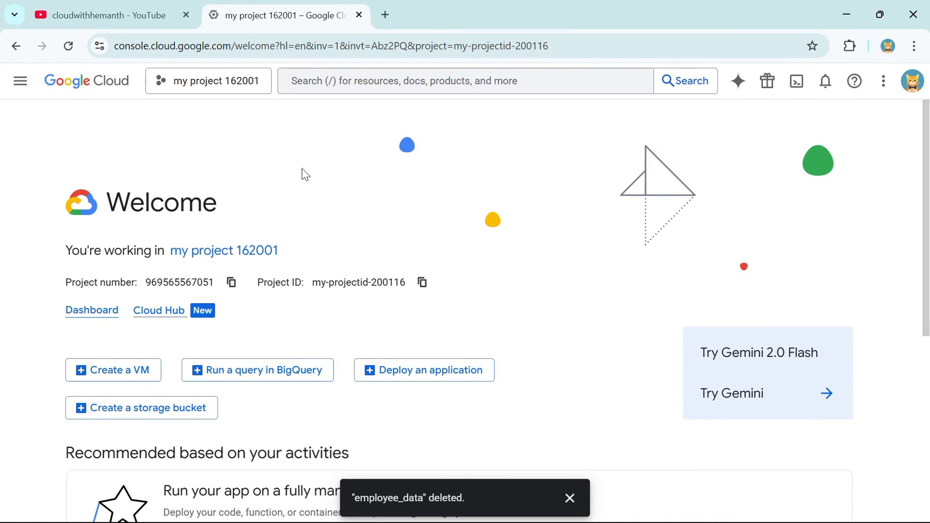
left_click(333, 82)
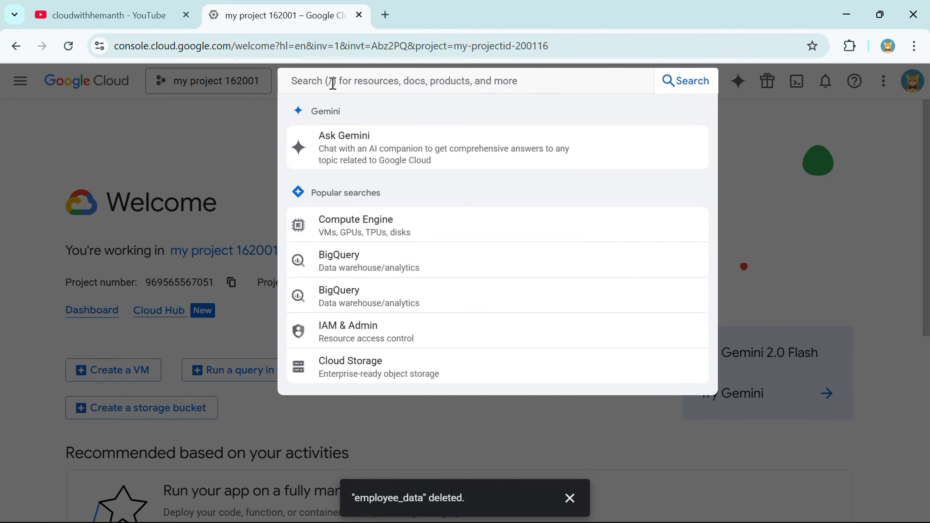
type("bigquery export")
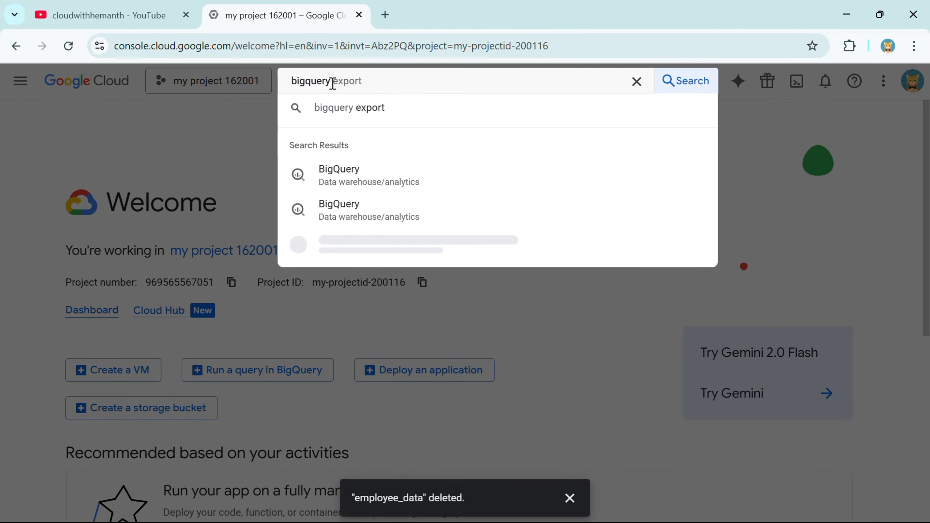
left_click(362, 188)
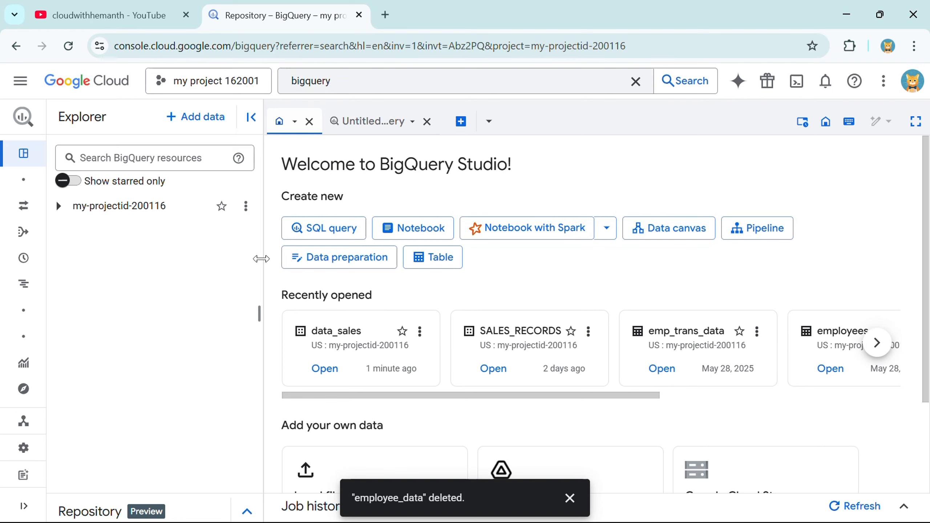
Step: Expand the project to show SALES_RECORDS and data_sales, and close the data_sales and Untitled query tabs
left_click_drag(77, 212, 178, 216)
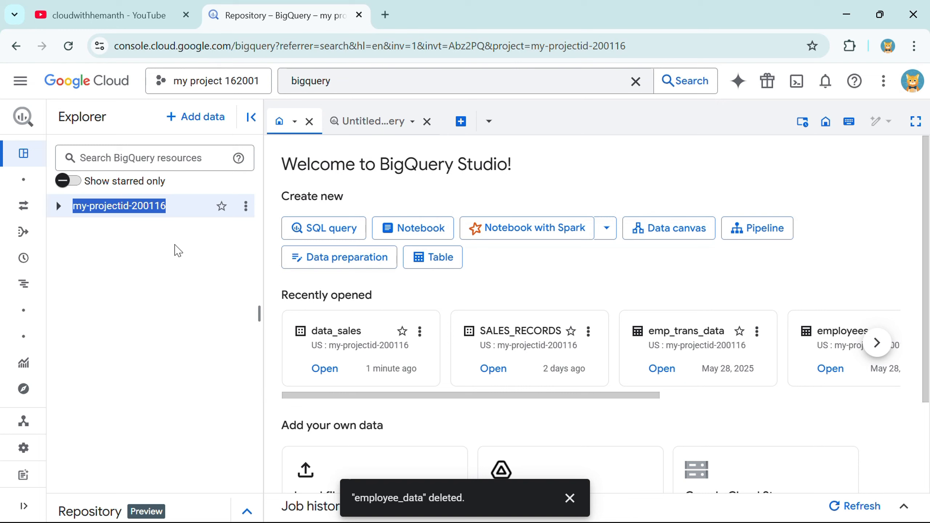
left_click(569, 498)
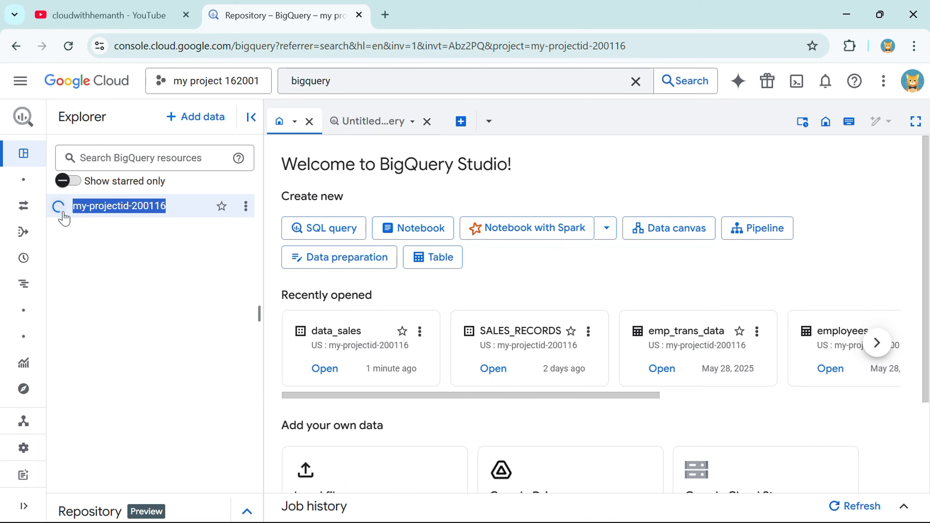
left_click(58, 206)
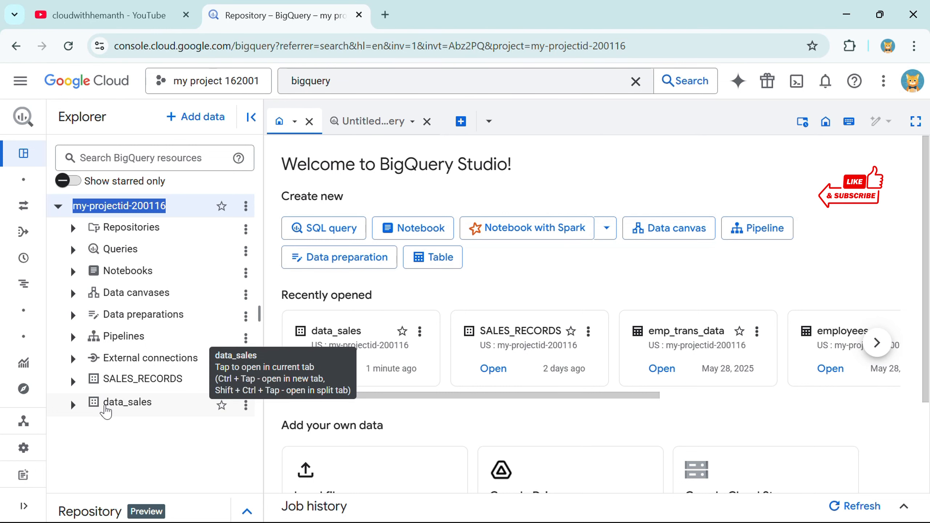
left_click_drag(104, 409, 158, 412)
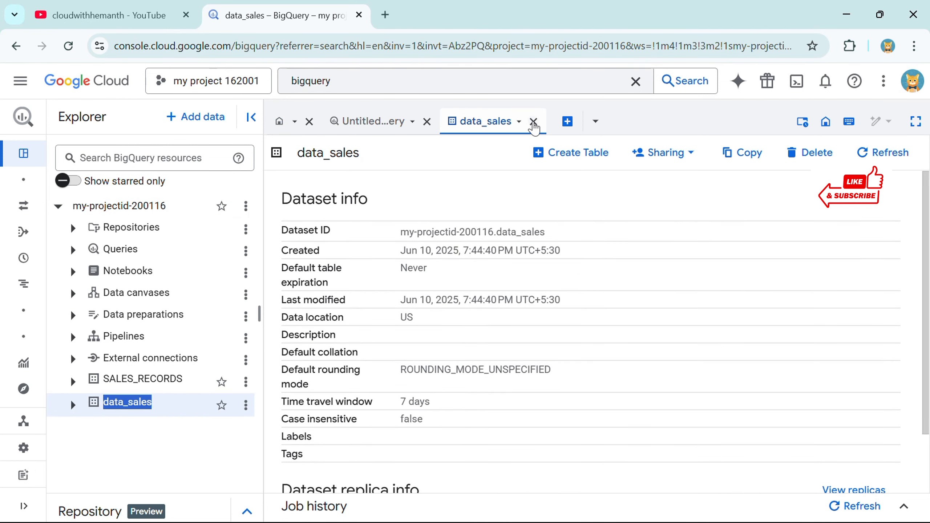
left_click(534, 122)
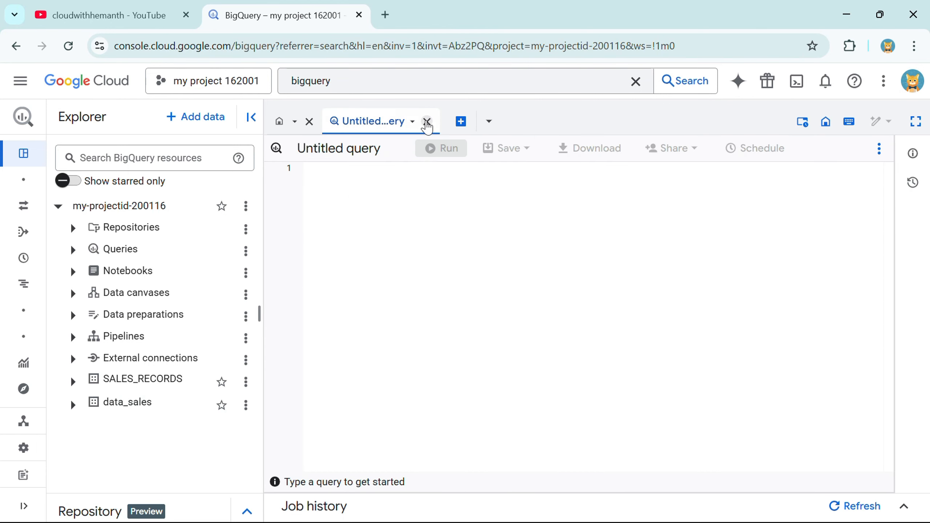
left_click(427, 122)
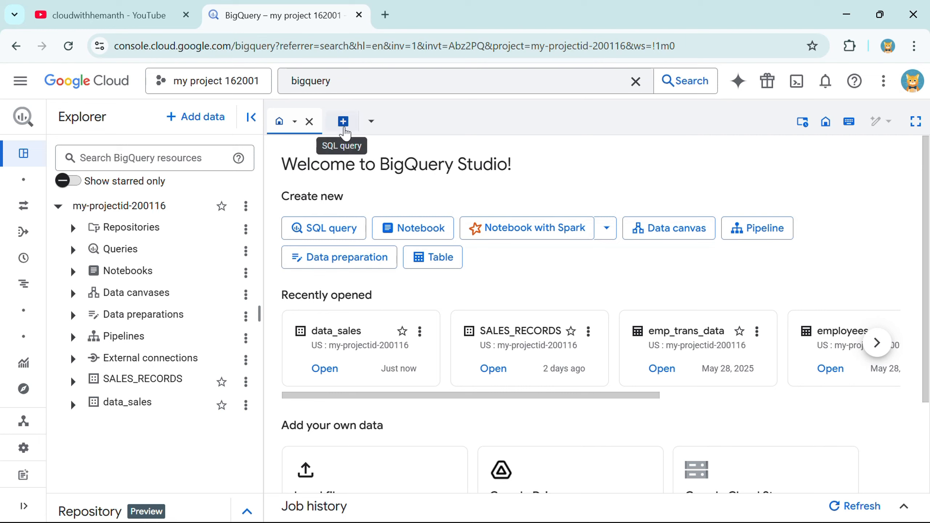
Step: Start a new SQL query and type CREATE TABLE followed by an opening backtick
left_click(344, 131)
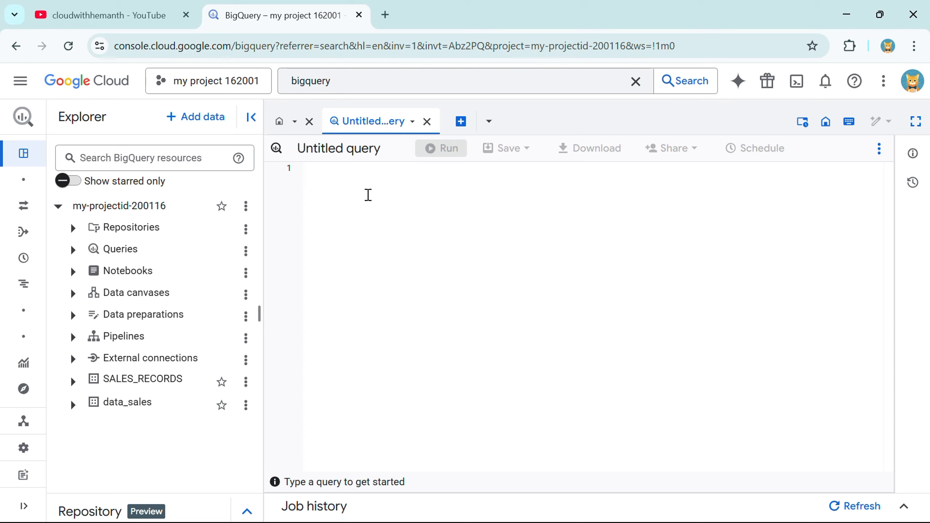
type("c")
key("BackSpace")
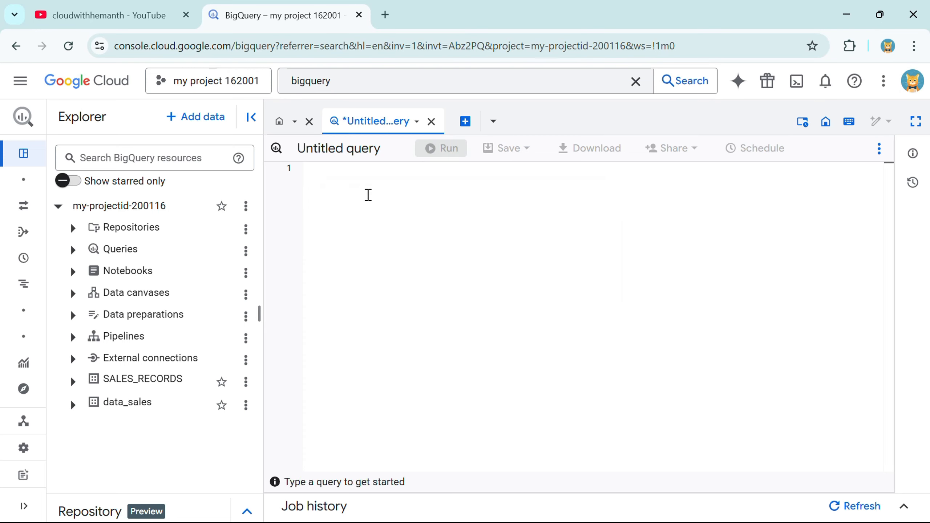
type("C")
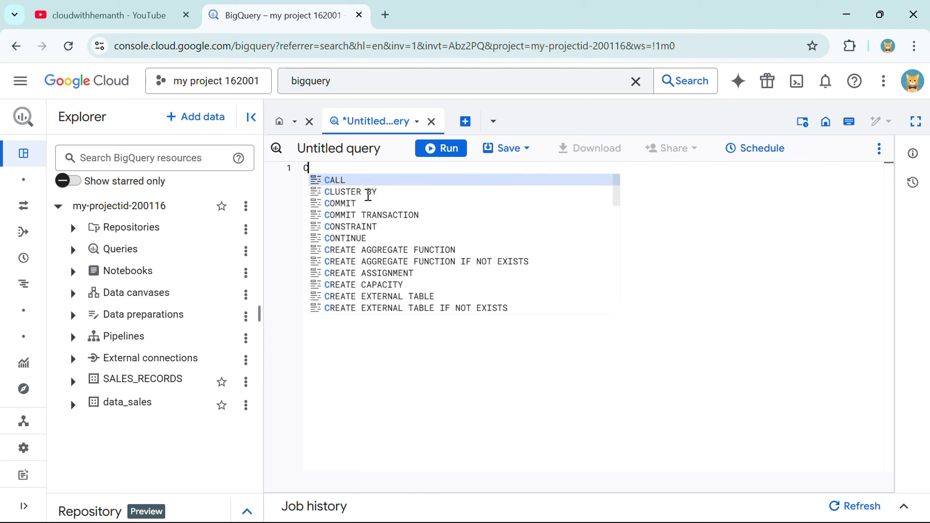
type("REATE TABLE")
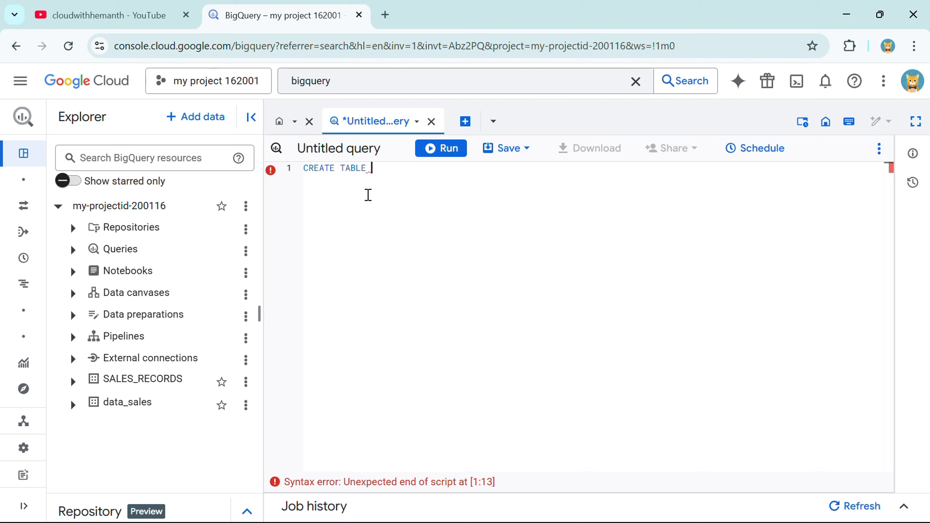
type(" `")
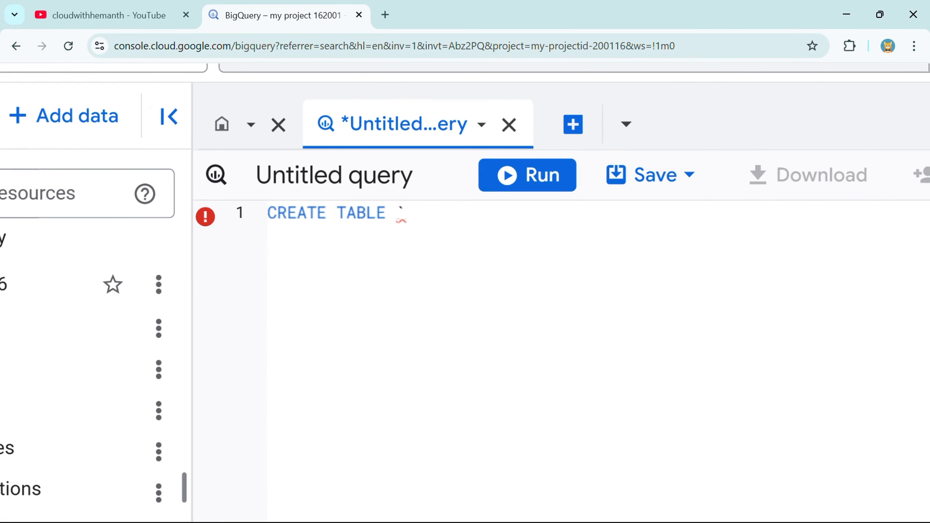
scroll(301, 273, "down", 2)
right_click(301, 273)
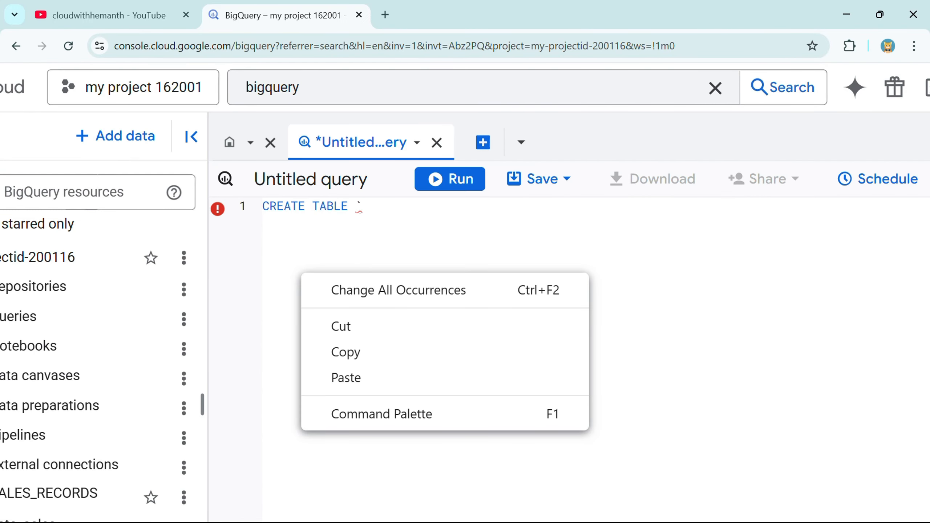
key("Escape")
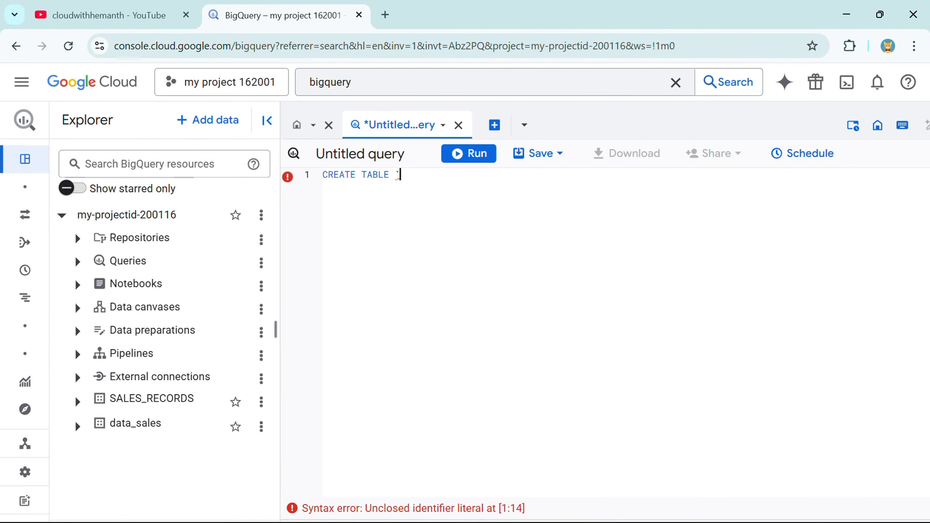
Step: Paste the project id my-projectid-200116 after the backtick in the query
left_click_drag(76, 215, 184, 224)
key("ctrl+c")
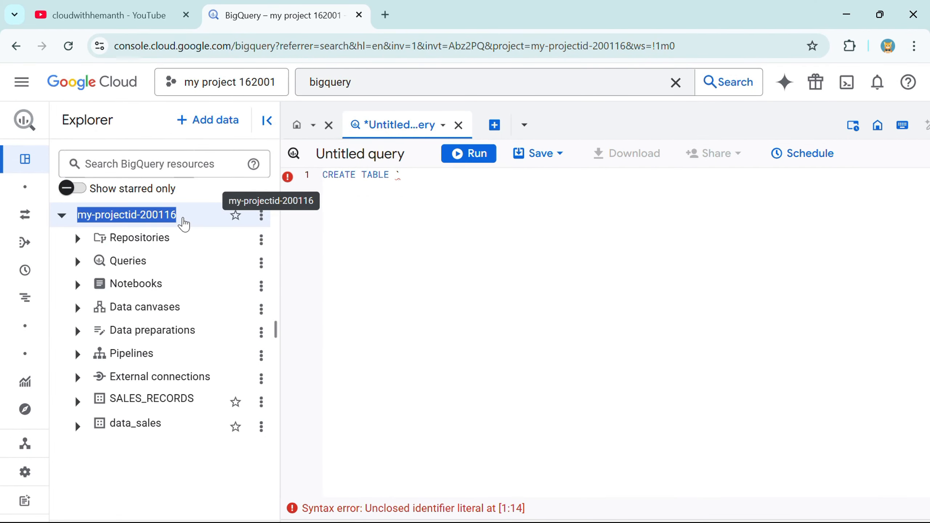
left_click(452, 174)
key("ctrl+v")
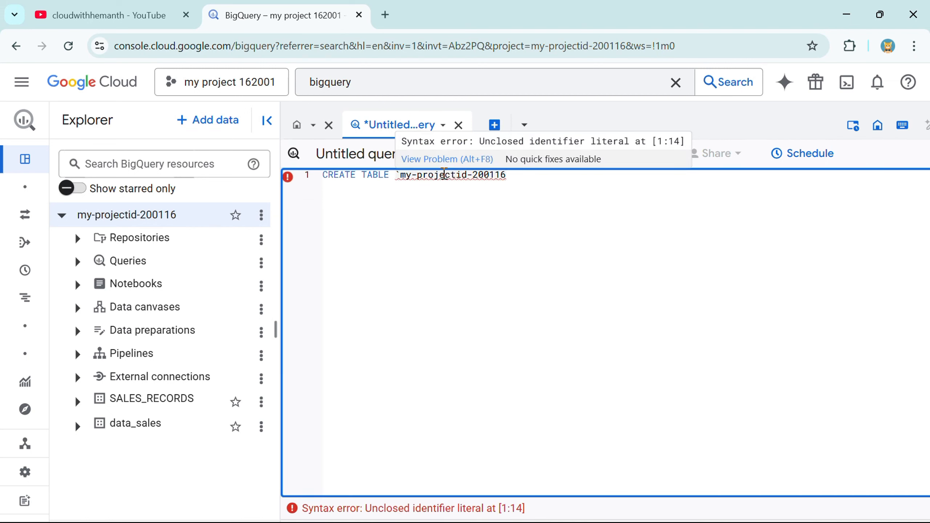
type(".")
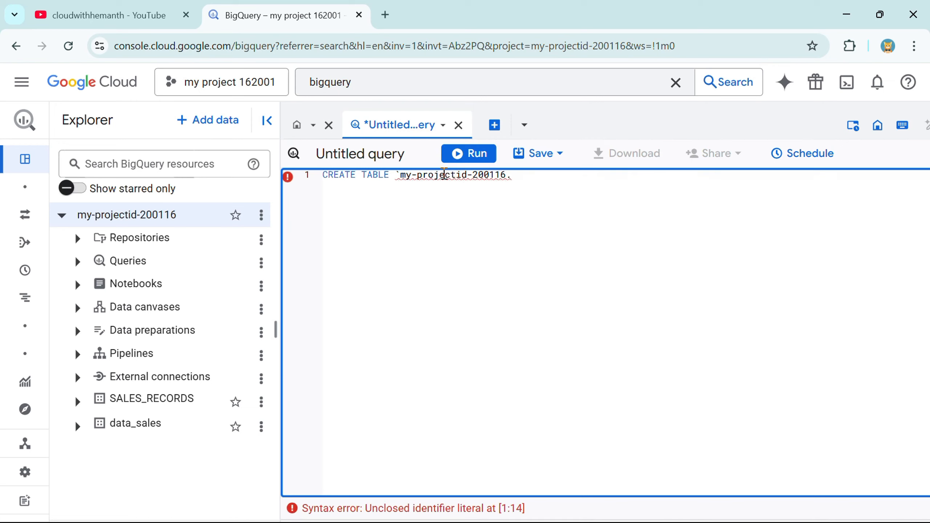
type("SA")
key("BackSpace")
key("BackSpace")
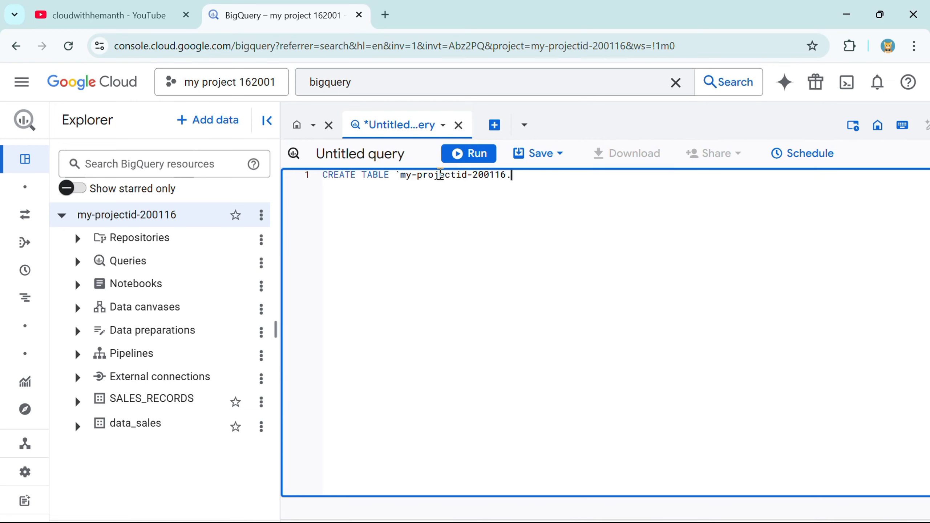
Step: Copy data_sales from the explorer and append it, plus a dot, to the table path
left_click_drag(109, 430, 166, 430)
key("ctrl+c")
left_click(167, 430)
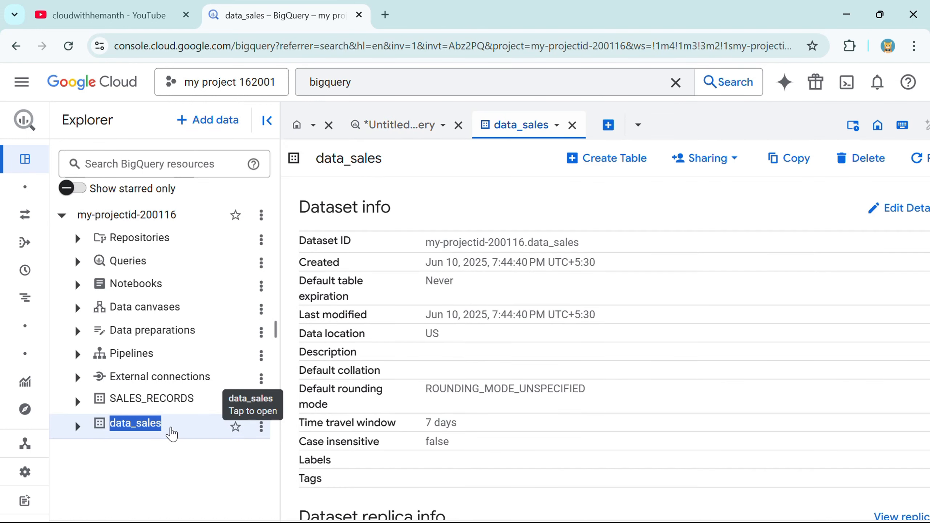
left_click(398, 125)
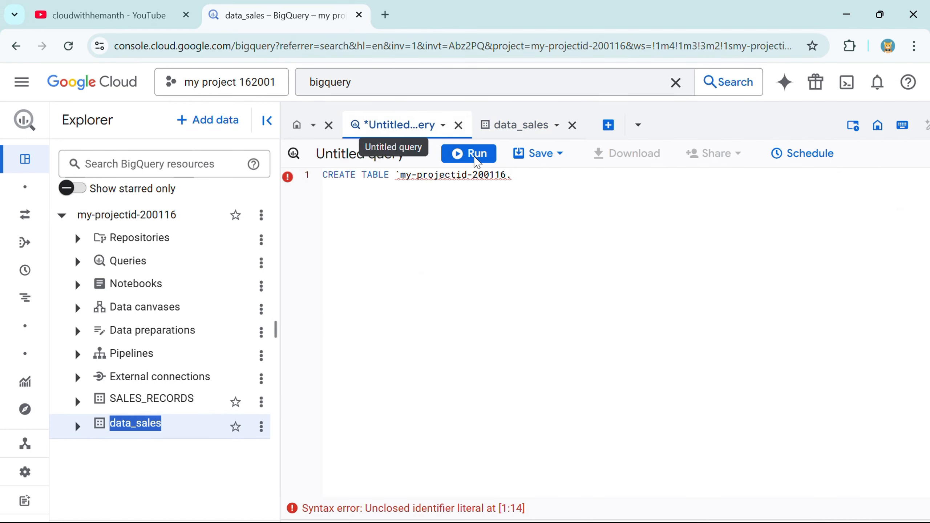
left_click(535, 177)
key("ctrl+v")
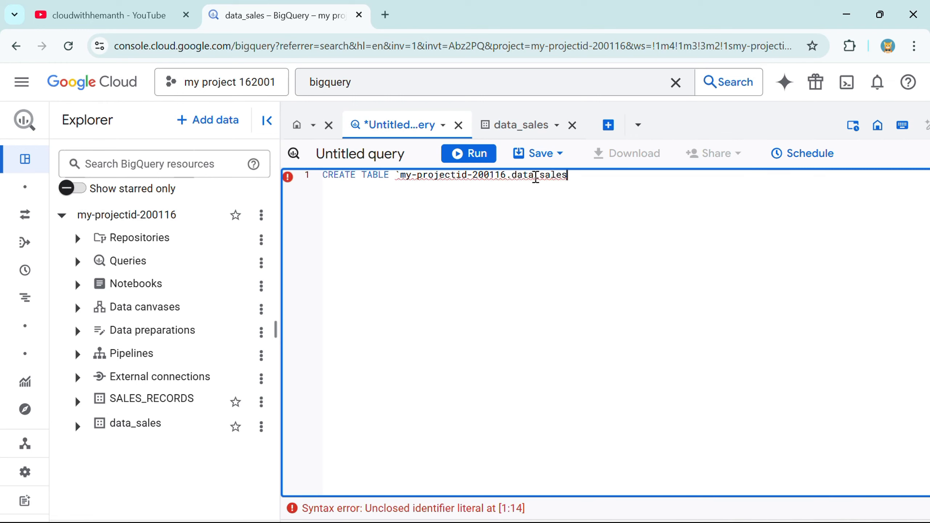
type(".")
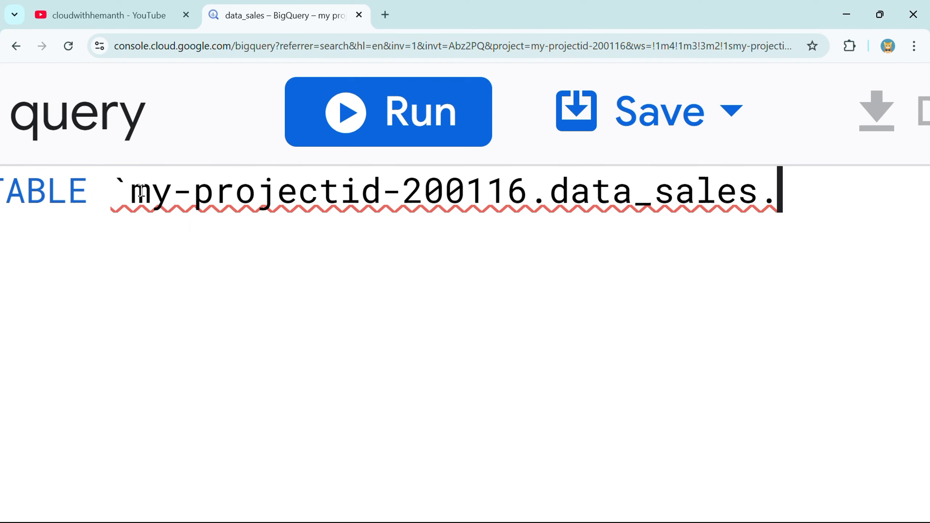
Step: Undo the accidental text move so the path reads `my-projectid-200116.data_sales. and reset zoom
mouse_move(141, 190)
left_mouse_down()
mouse_move(523, 190)
mouse_move(546, 199)
left_mouse_up()
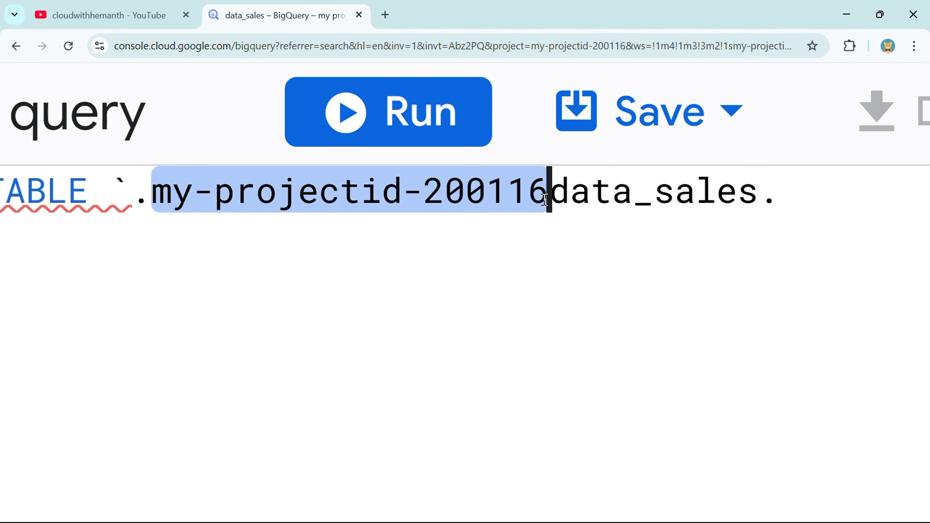
key("ctrl+z")
left_click(550, 207)
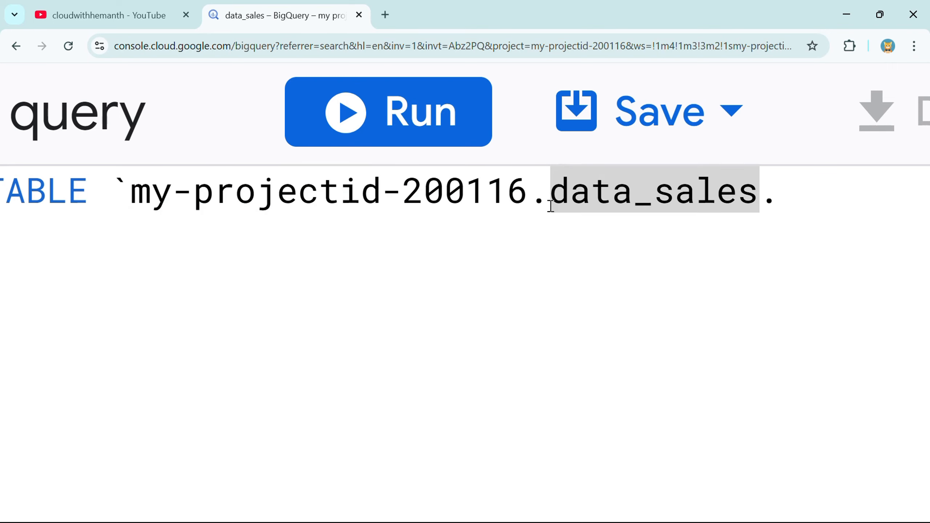
left_click(538, 201)
left_click(545, 222)
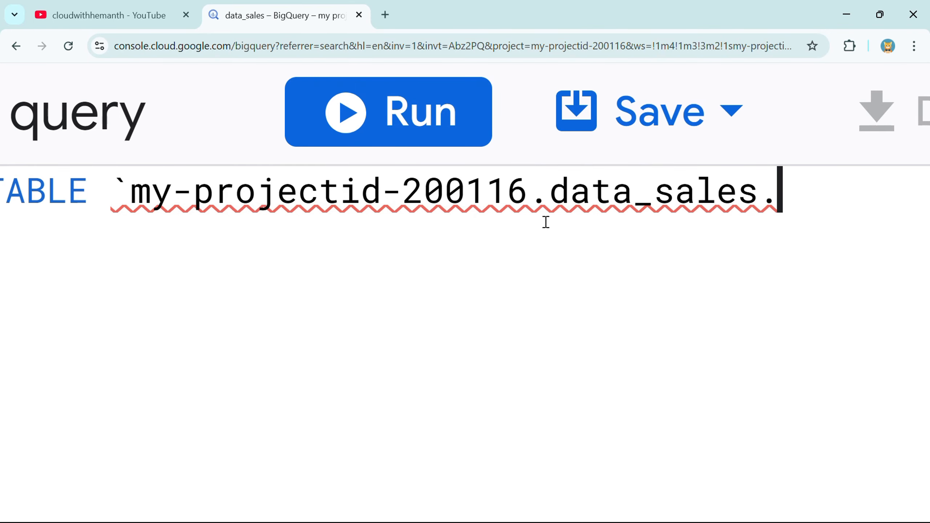
mouse_move(551, 199)
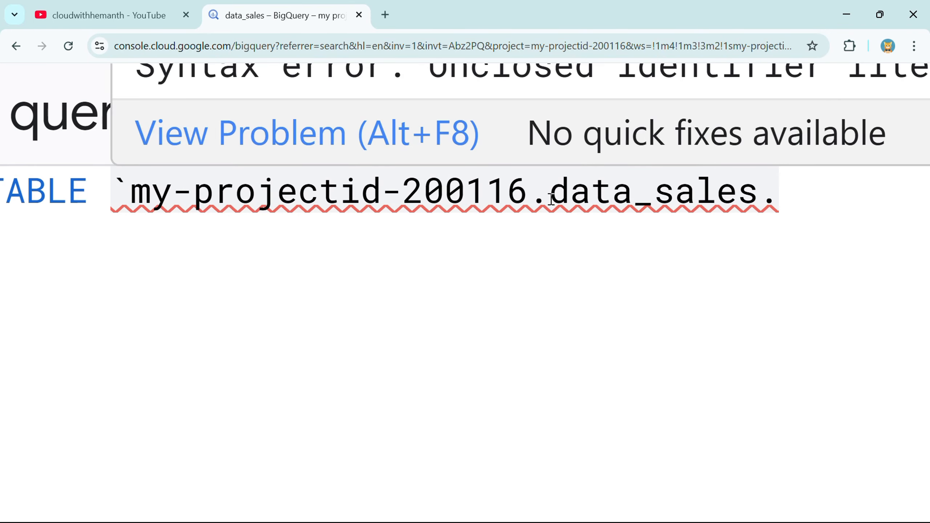
left_click_drag(551, 199, 768, 200)
left_click(768, 200)
type(".")
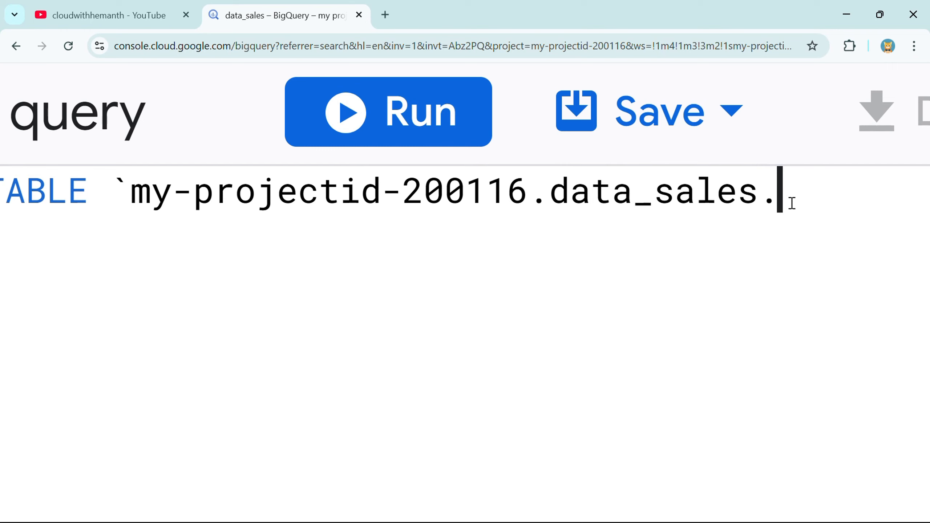
key("ctrl+minus")
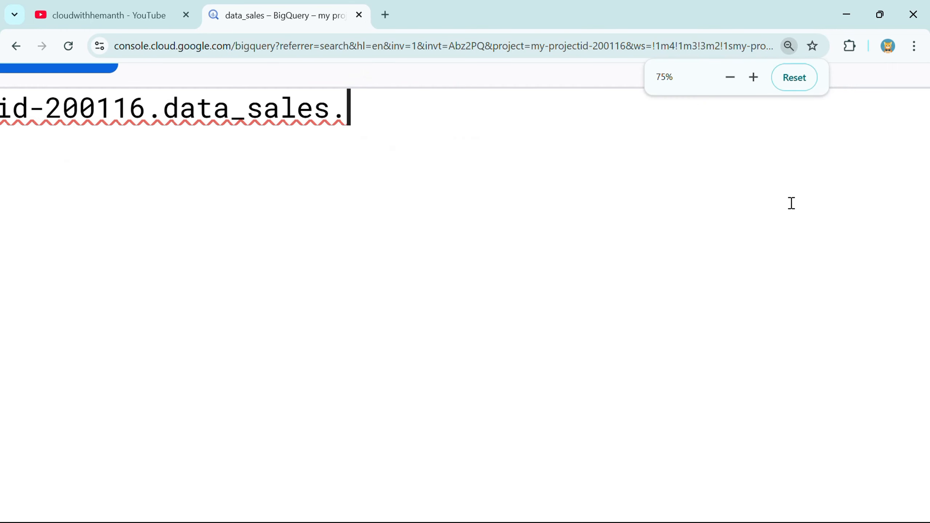
left_click(793, 78)
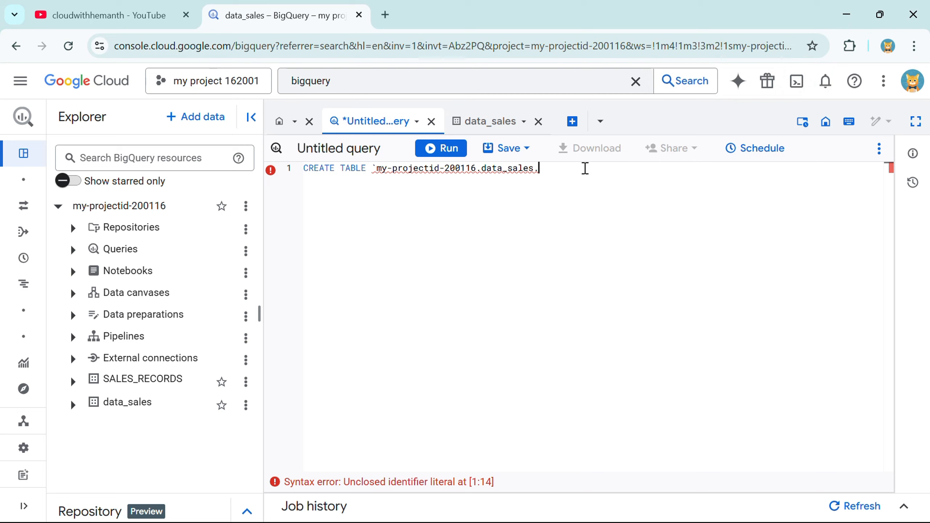
Step: Finish the table name as emp_data with a closing backtick, then add empty parentheses
left_click(584, 169)
type("em")
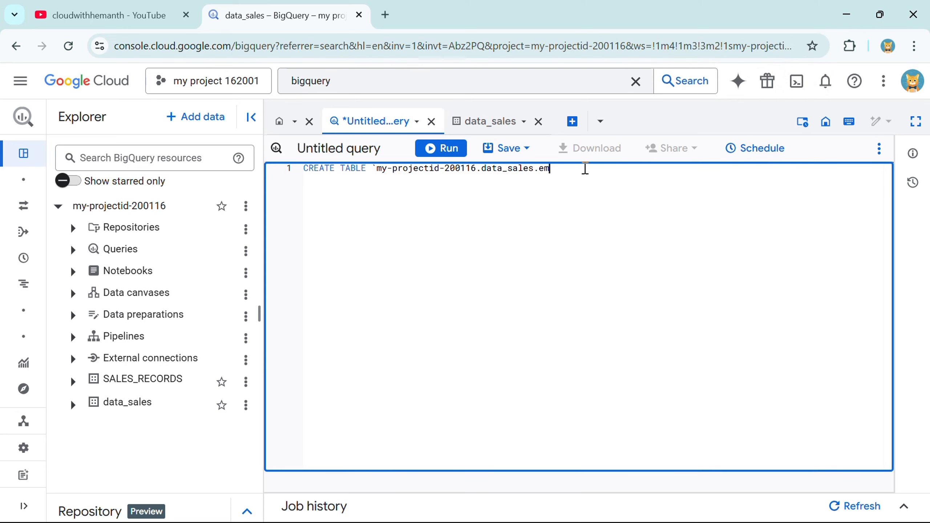
type("p_data")
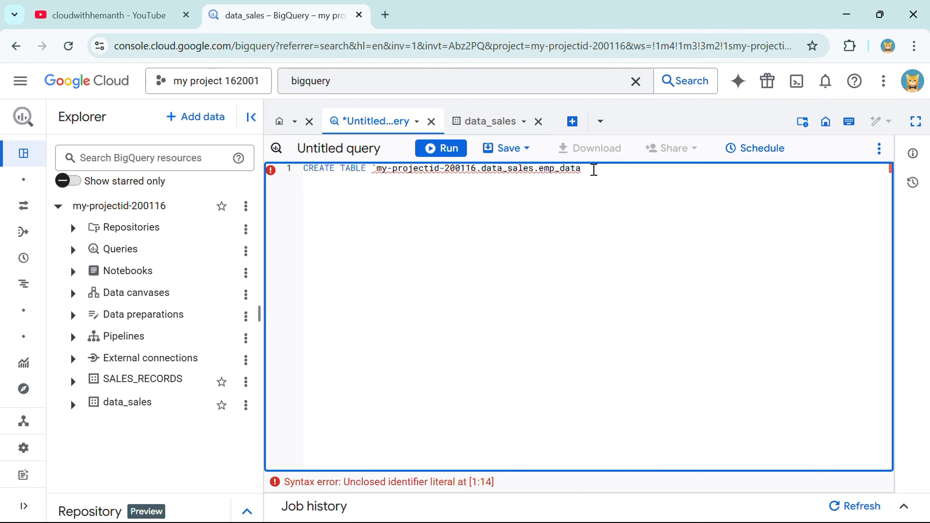
type("`")
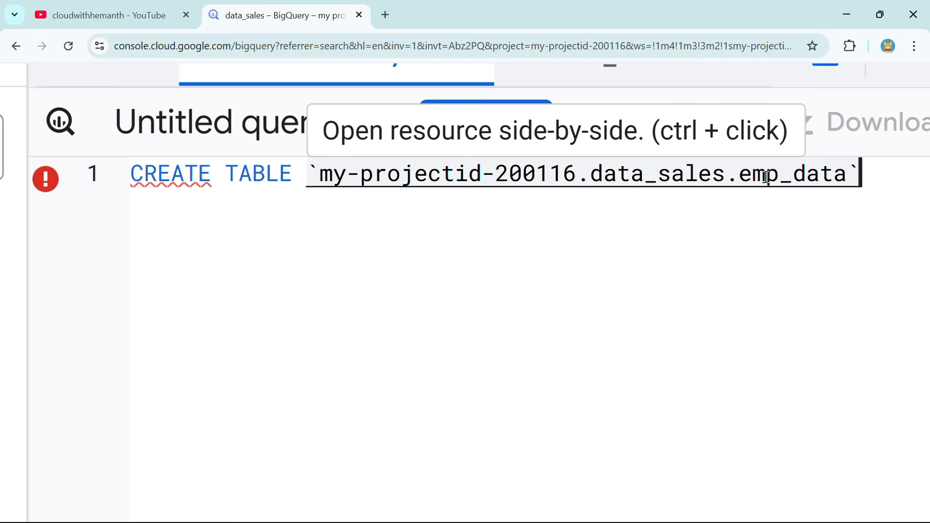
key("ctrl+minus")
key("ctrl+minus")
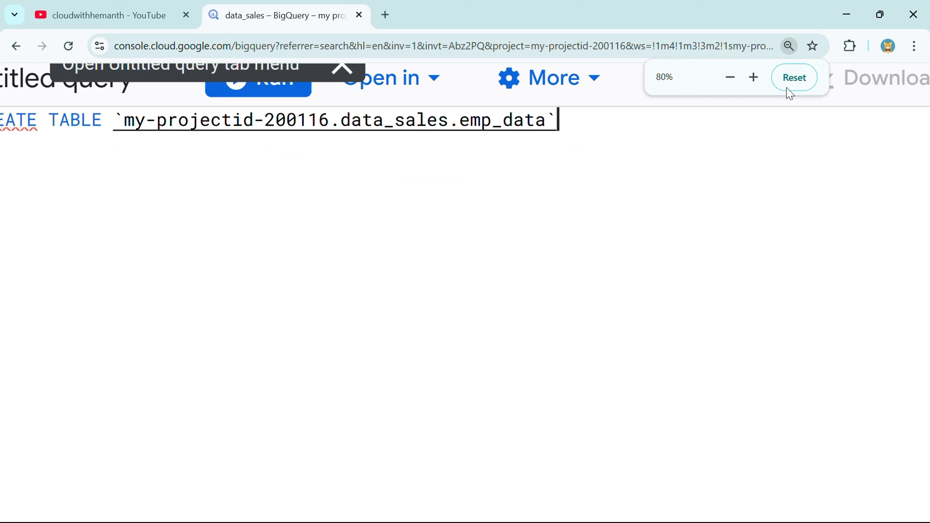
left_click(792, 79)
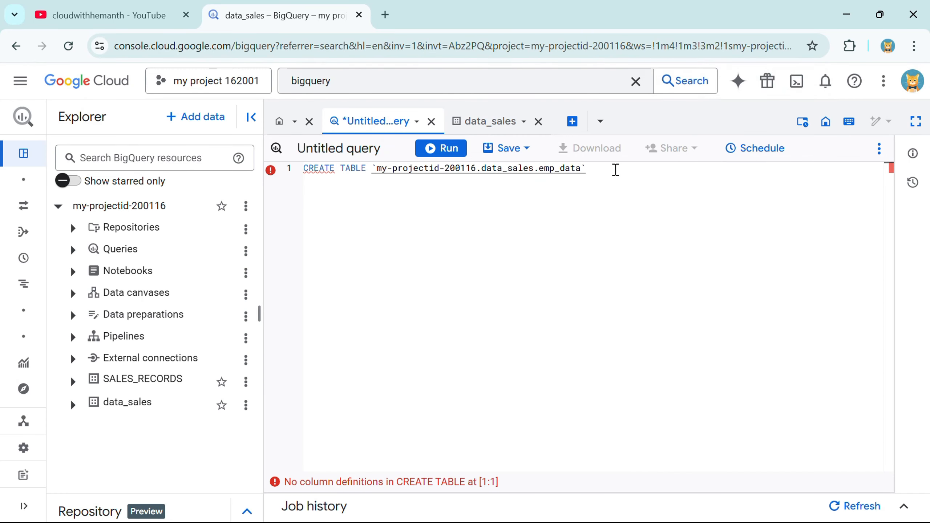
left_click(615, 170)
type("()")
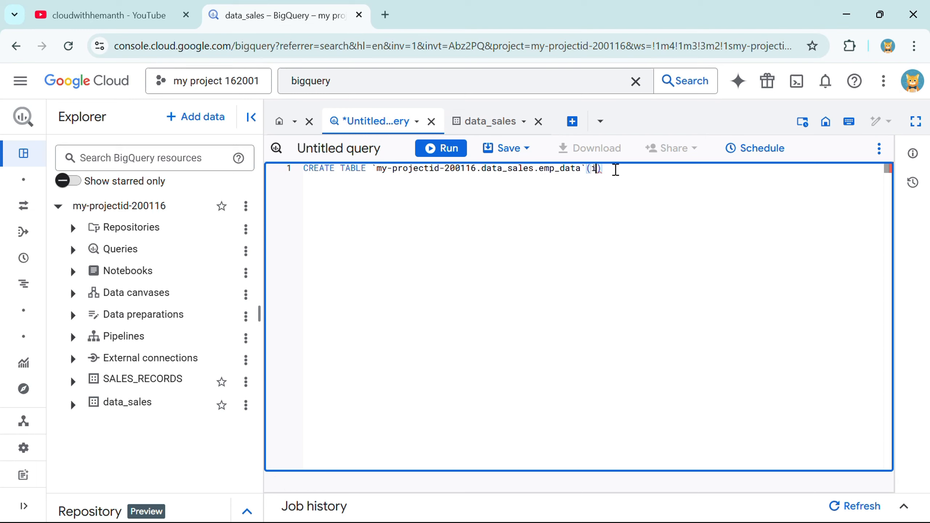
Step: Type the columns id INT64, name STRING, sal INT64 inside the parentheses and append a semicolon
type("id")
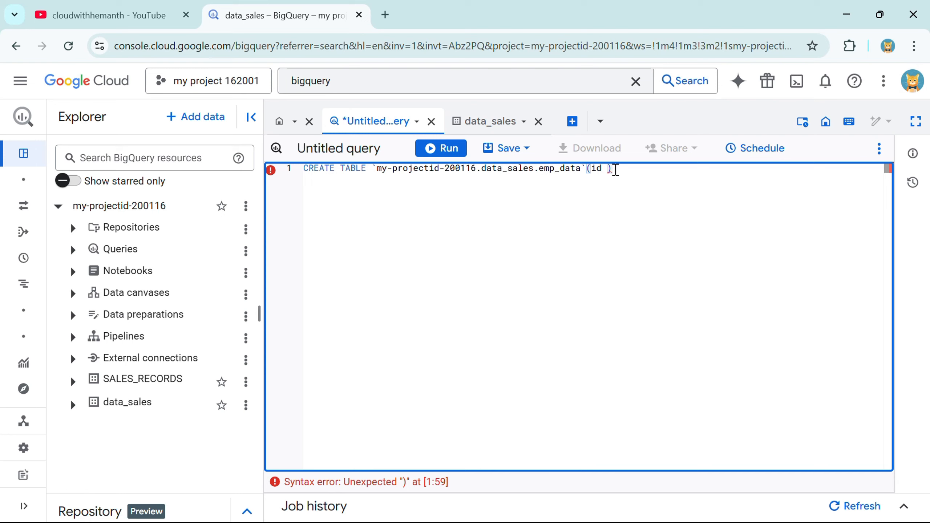
type(" INT")
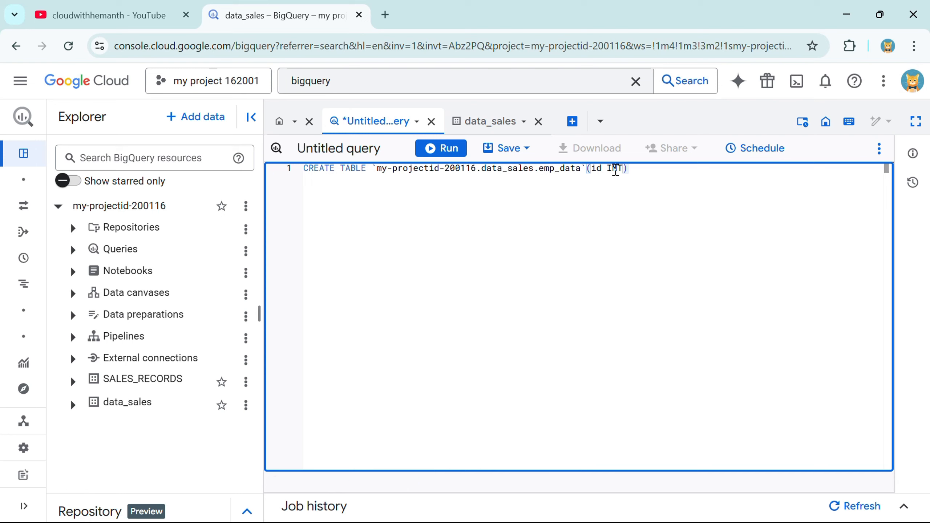
type("64")
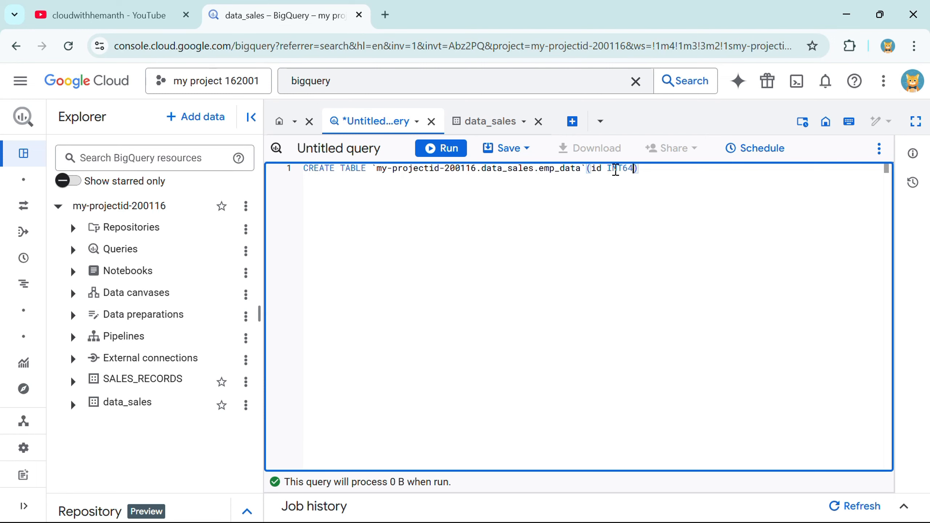
type(",")
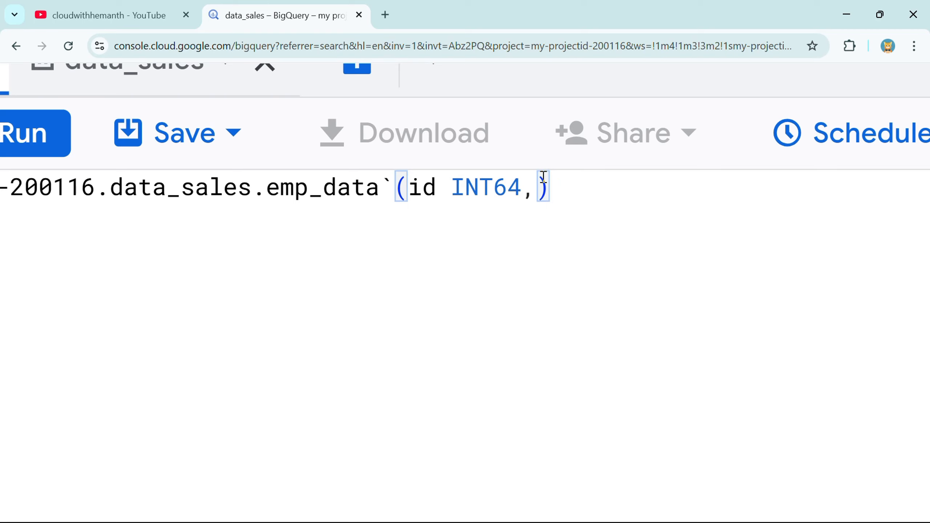
left_click(544, 187)
type("name STRI")
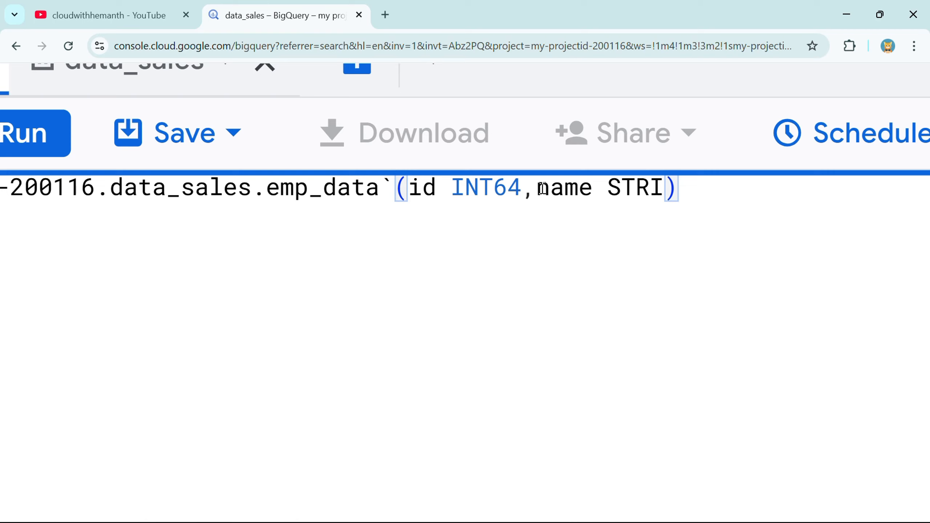
type("NG,")
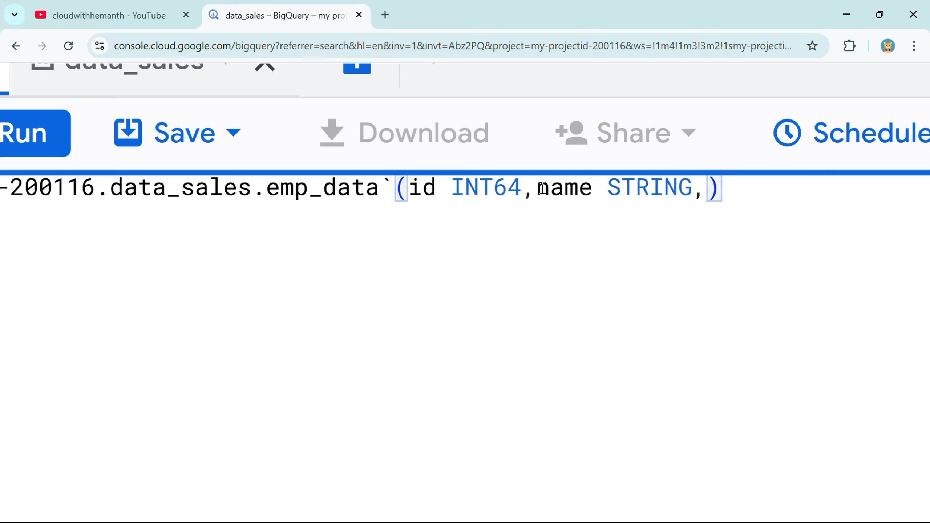
type("sal")
type(" I")
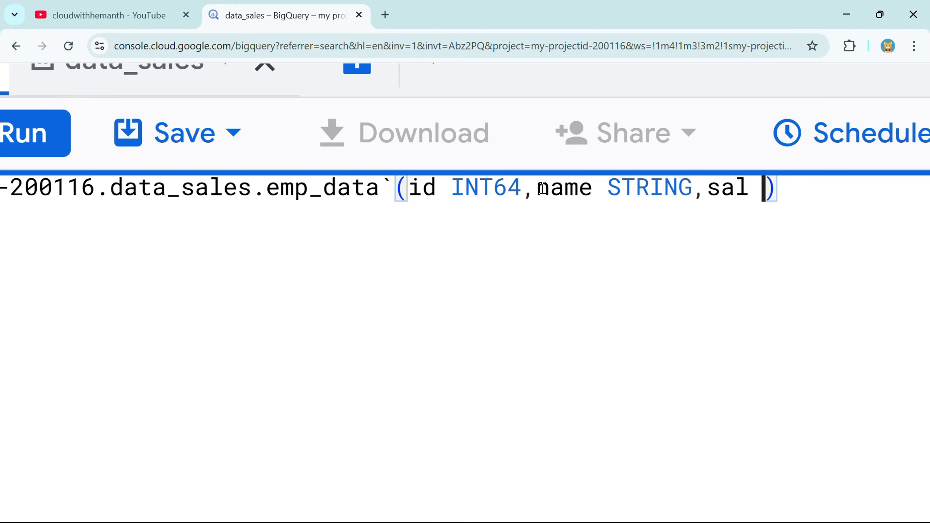
type("NT^$")
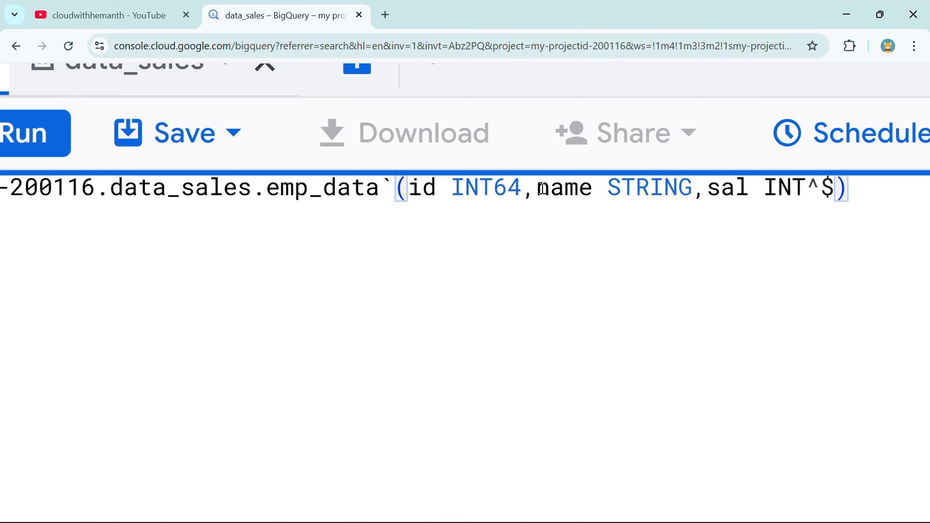
key("BackSpace")
key("BackSpace")
type("64")
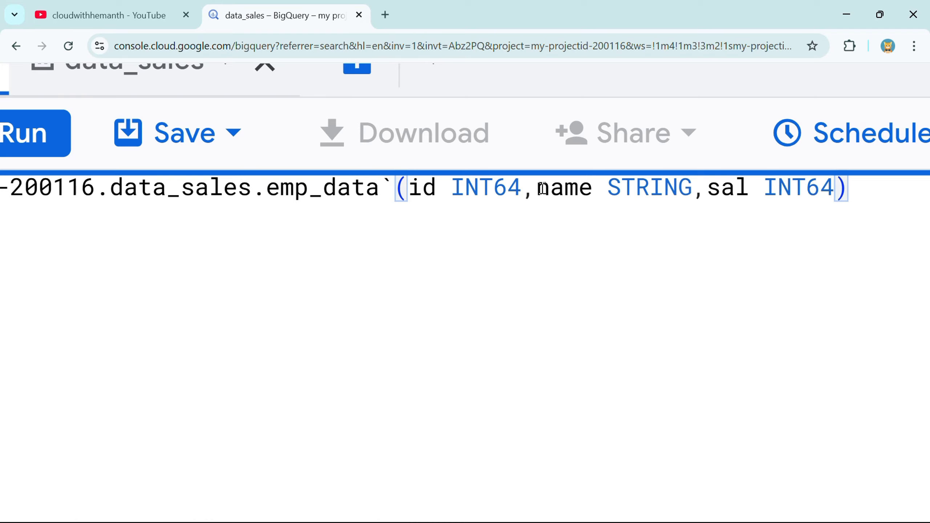
left_click(861, 187)
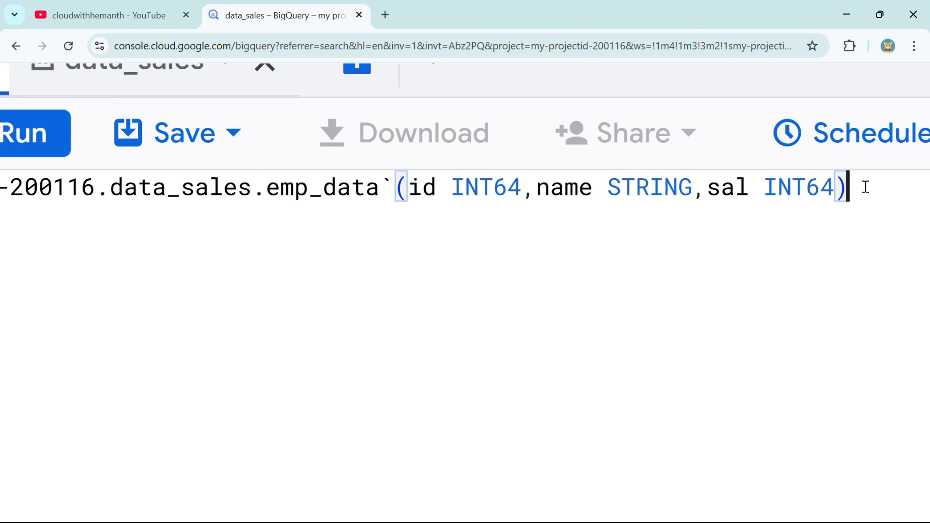
type(";")
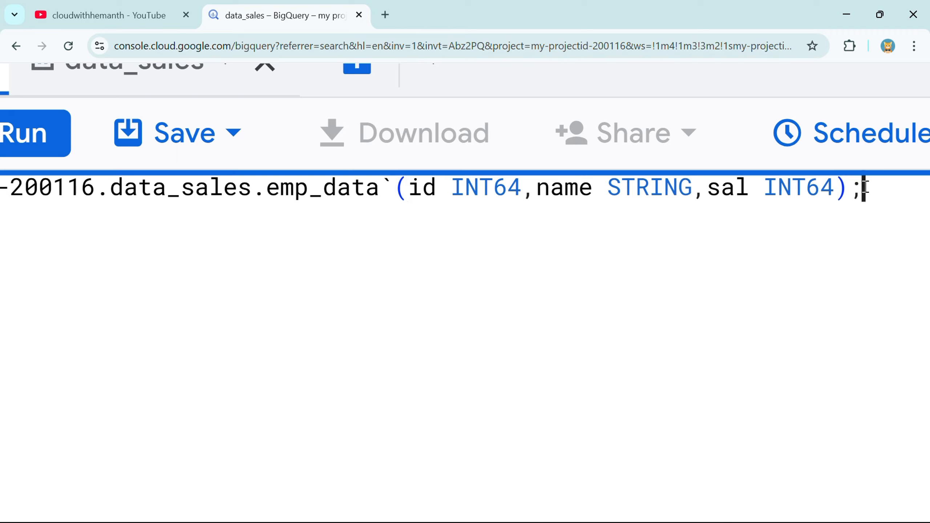
scroll(865, 187, "down", 3)
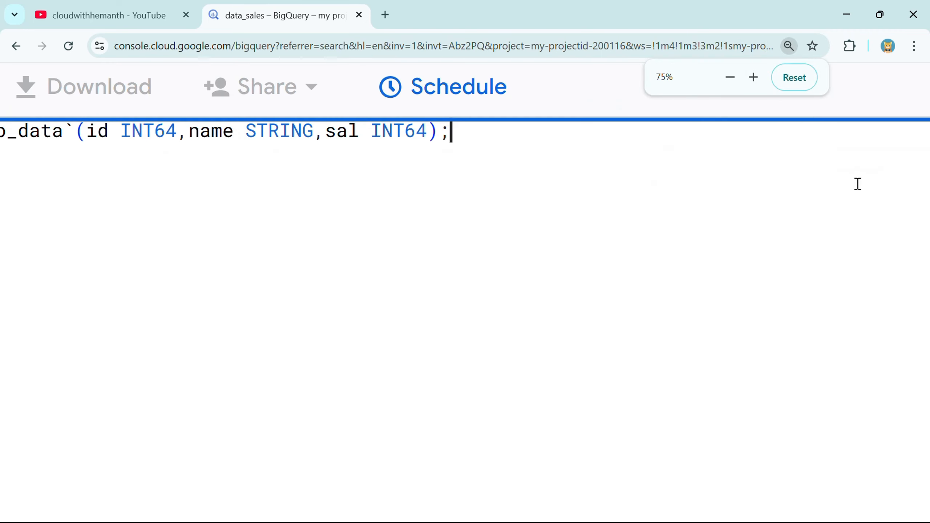
left_click(798, 77)
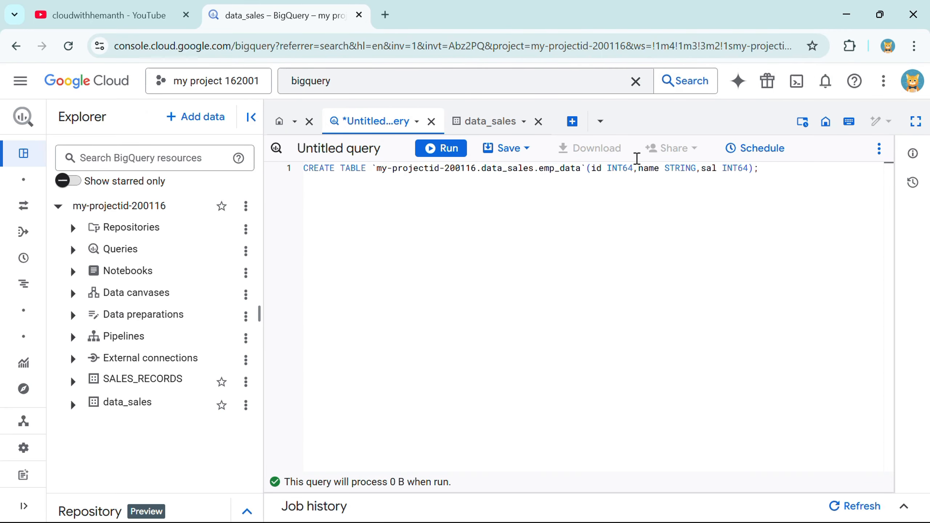
left_click(284, 170)
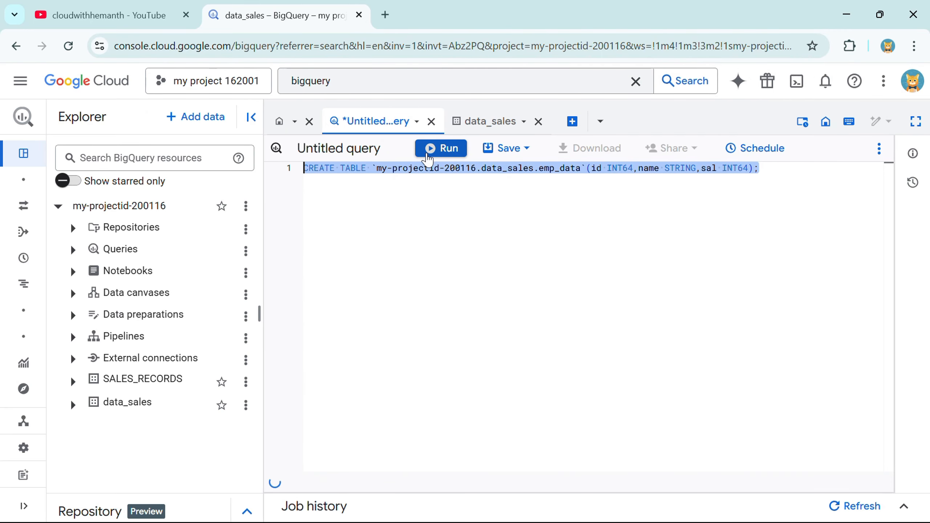
left_click(428, 156)
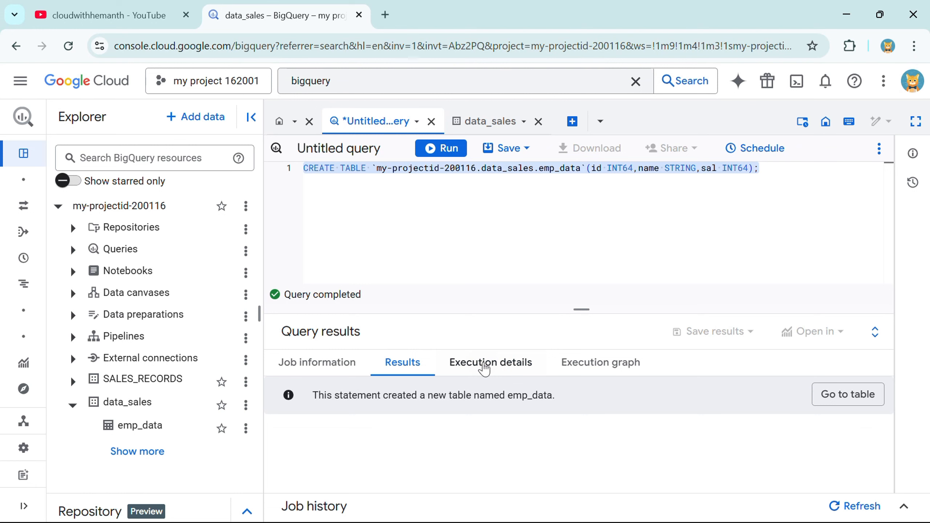
left_click(483, 364)
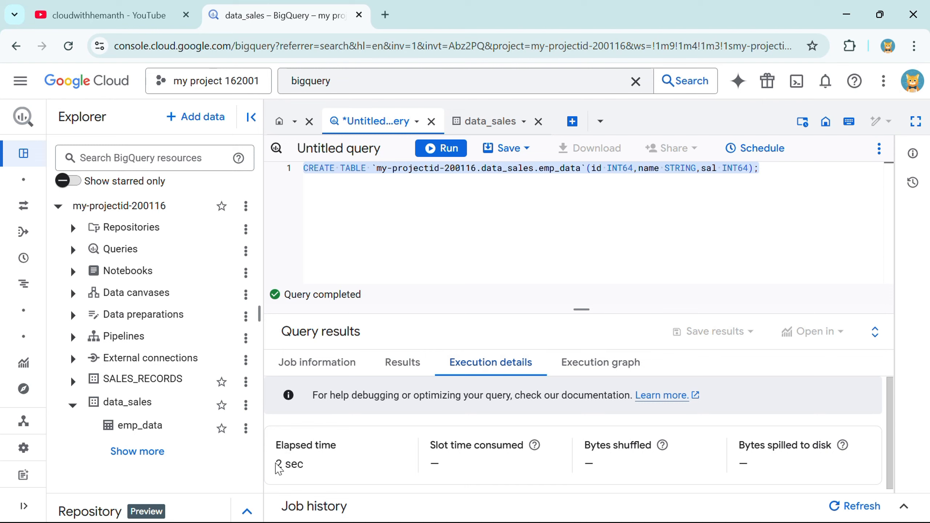
left_click_drag(277, 463, 312, 473)
left_click(312, 474)
left_click(403, 373)
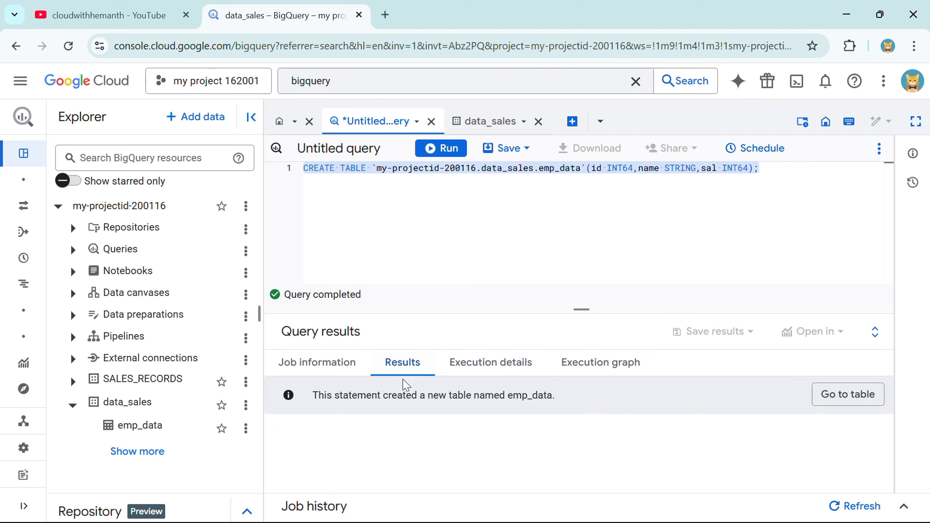
left_click_drag(316, 395, 479, 395)
left_click(336, 197)
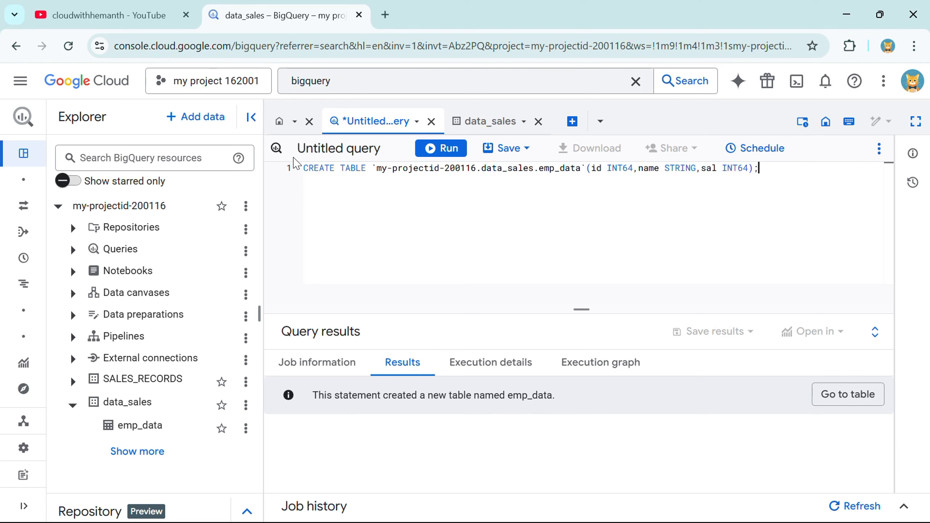
Step: Rerun the query, note the emp_data 'Already Exists' error, and open the emp_data table schema
key("ctrl+Return")
left_click_drag(382, 395, 551, 400)
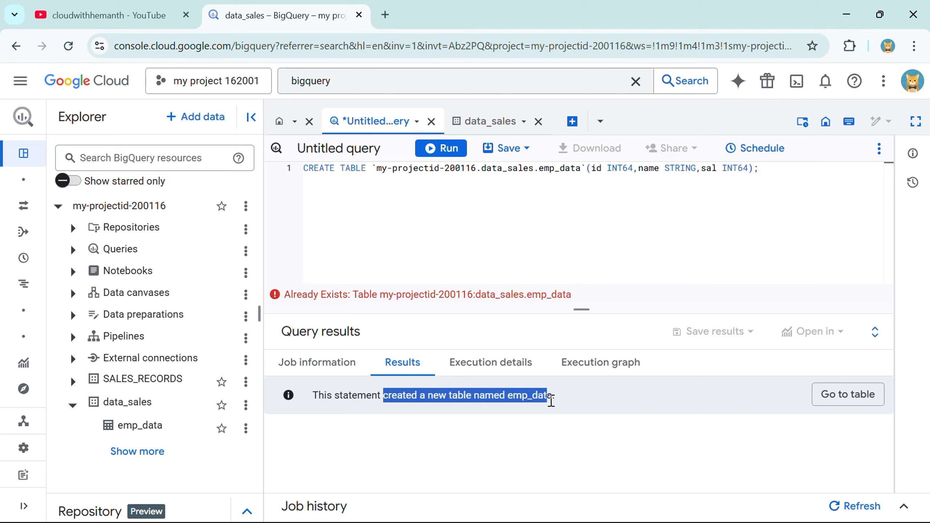
left_click(558, 407)
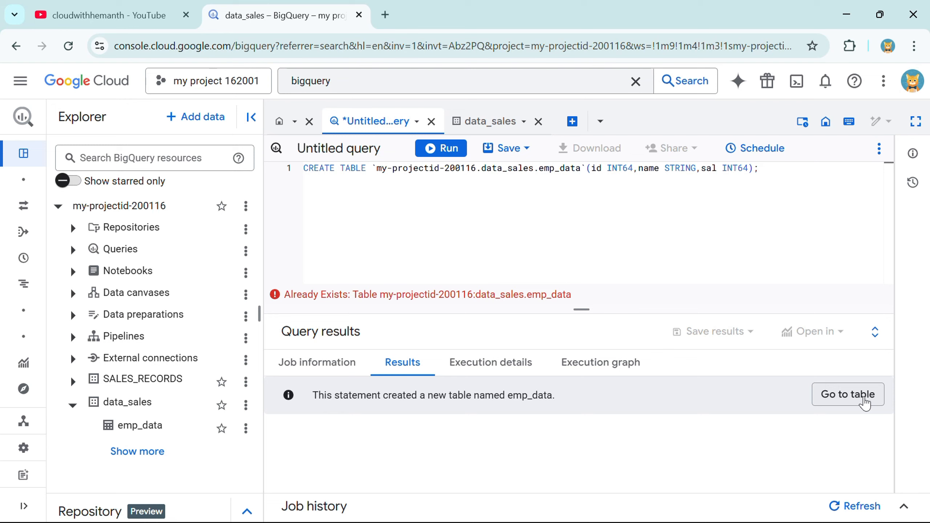
left_click_drag(104, 403, 163, 429)
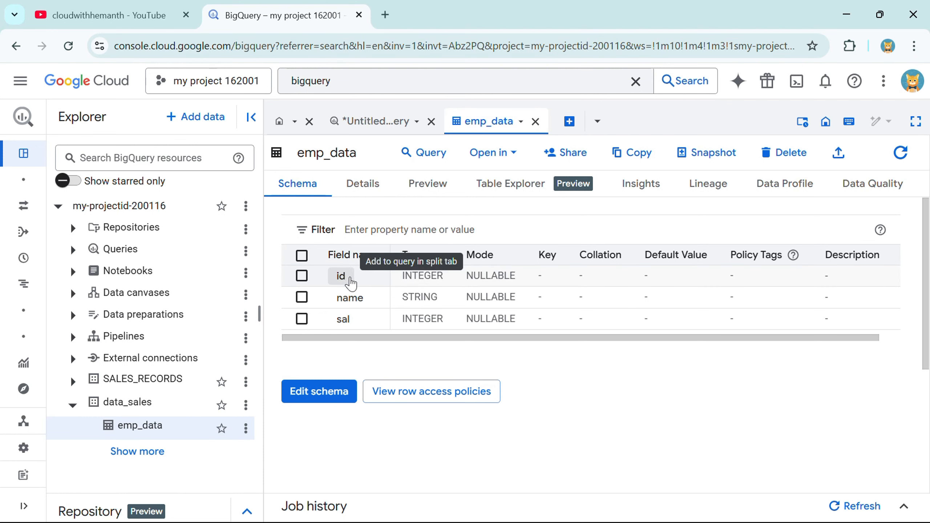
Step: Close the accidental split SELECT id query, discarding it, leaving the CREATE TABLE query
left_click(351, 281)
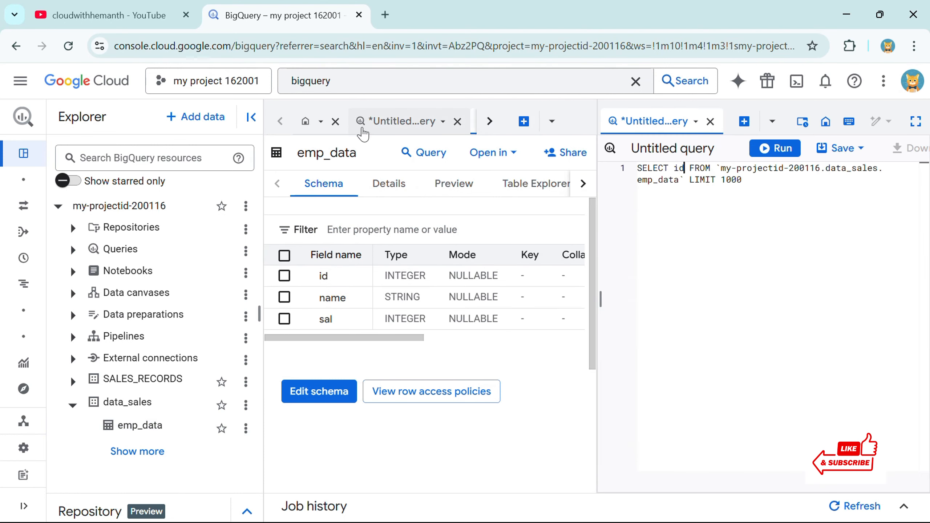
left_click(362, 130)
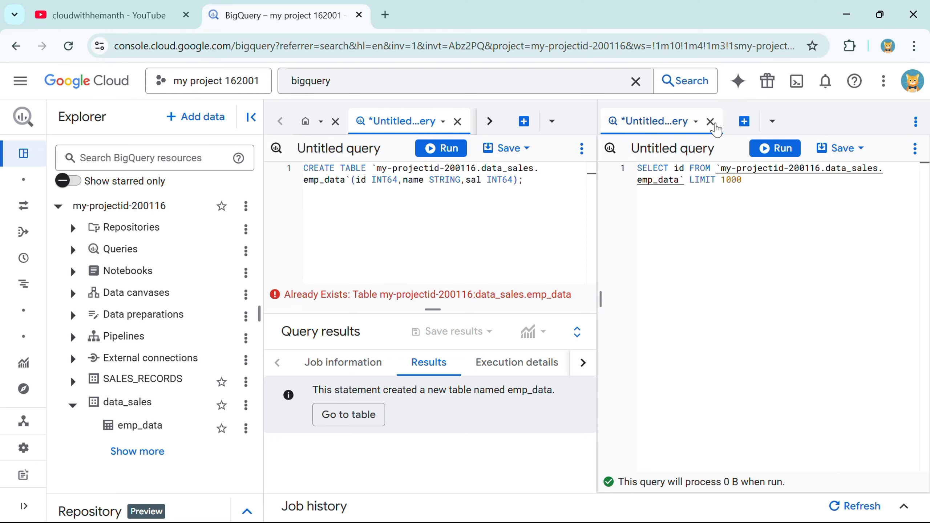
left_click(711, 123)
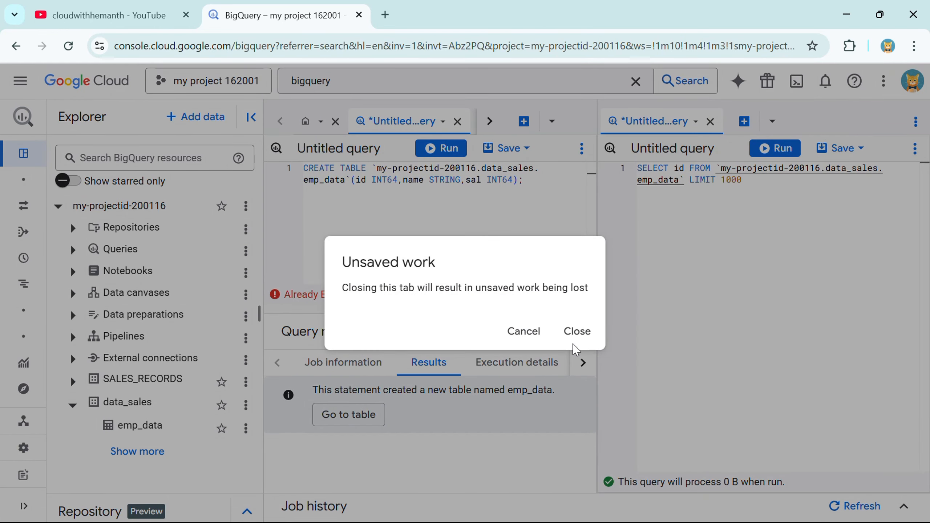
left_click(574, 343)
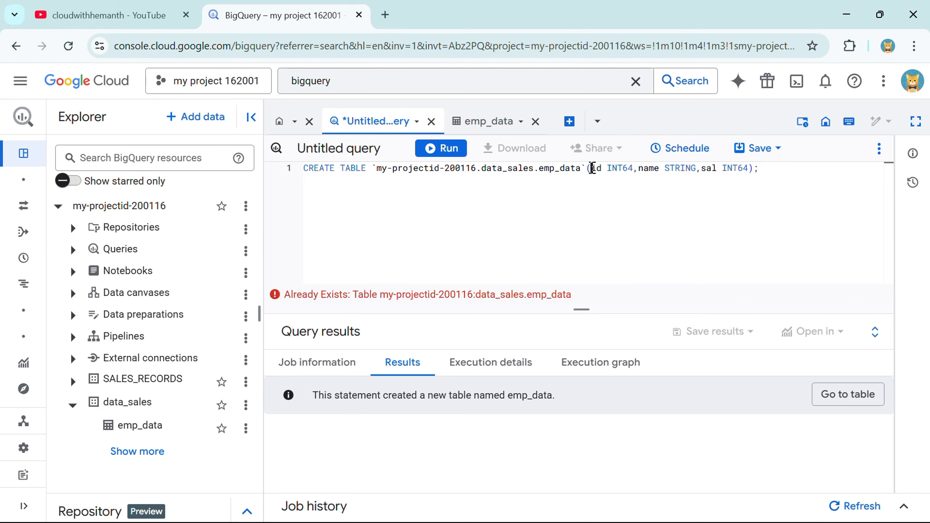
left_click_drag(592, 168, 717, 167)
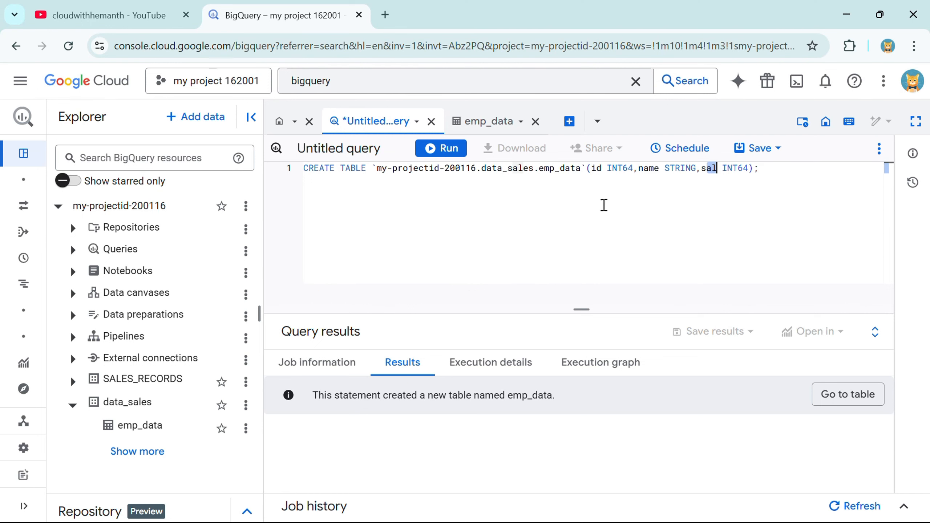
Step: Preview emp_data, which shows 'There is no data to display'
left_click(493, 121)
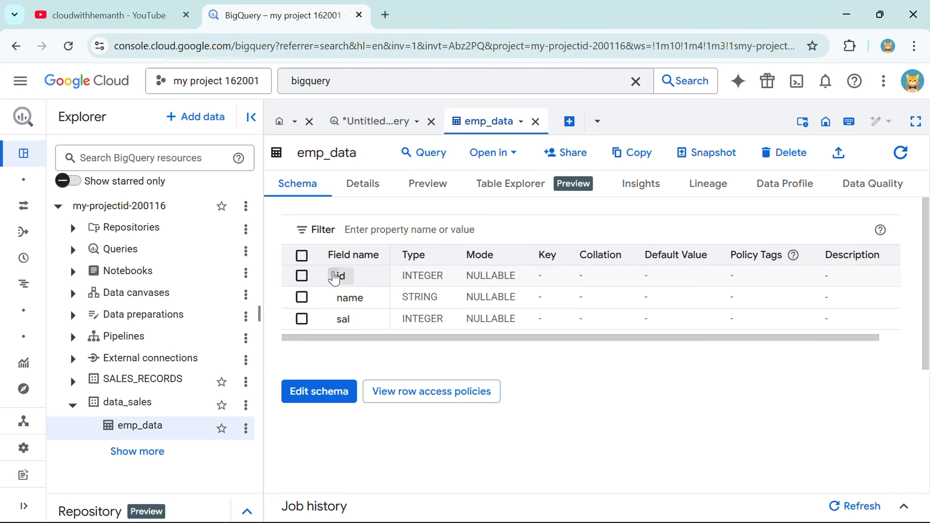
left_click(433, 186)
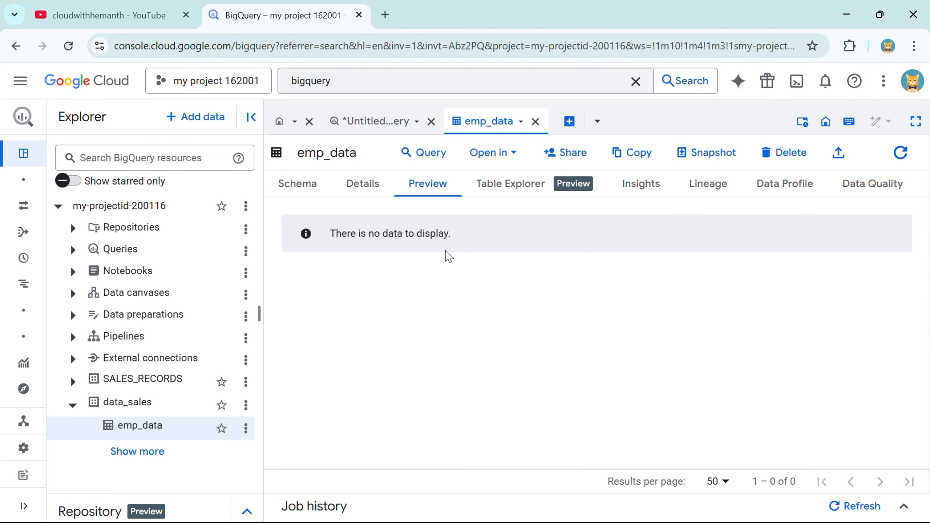
left_click(387, 122)
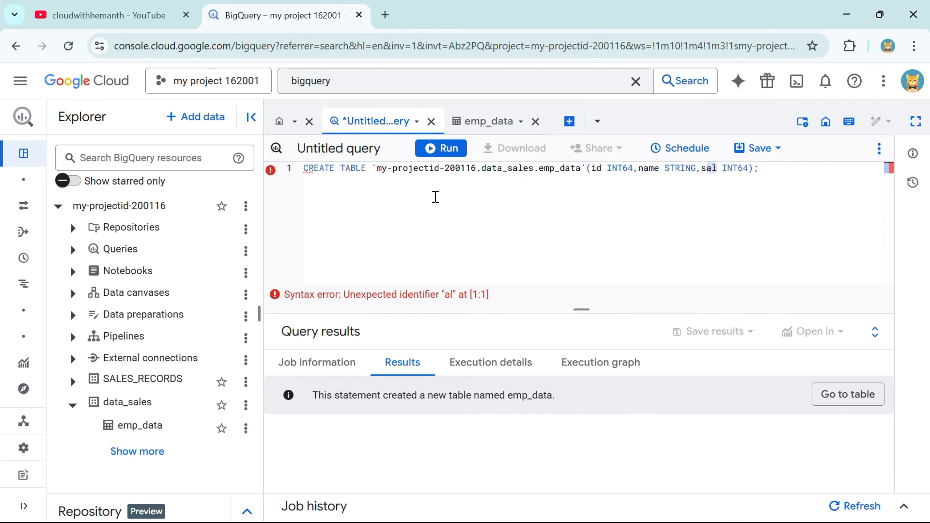
left_click(482, 123)
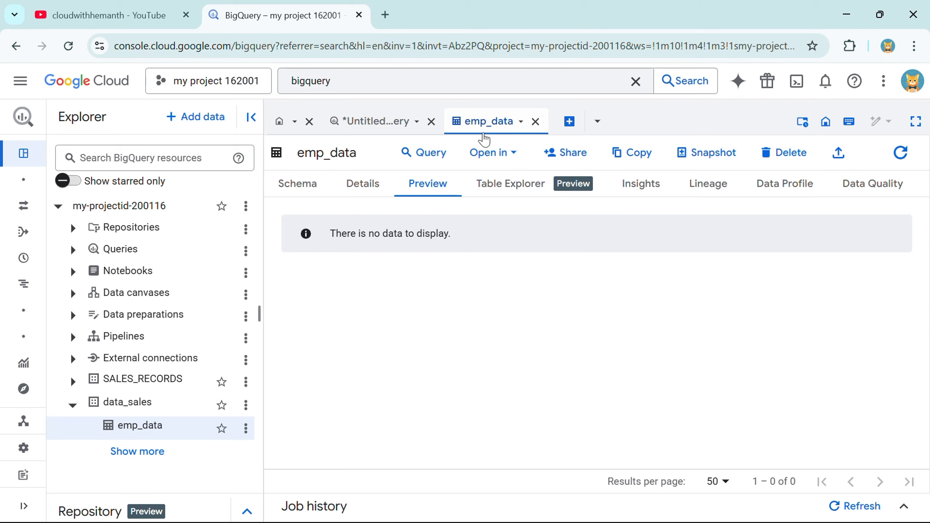
Step: Highlight the 'Using the bq Command-Line Tool' bullet on slide 2, then return to the YouTube videos tab
key("alt+Tab")
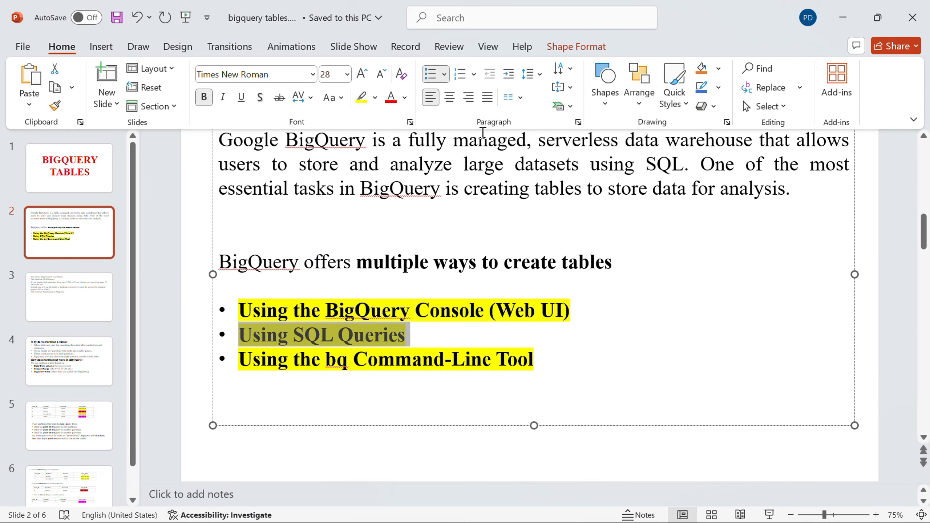
left_click(523, 386)
left_click_drag(568, 358, 267, 378)
left_click(271, 383)
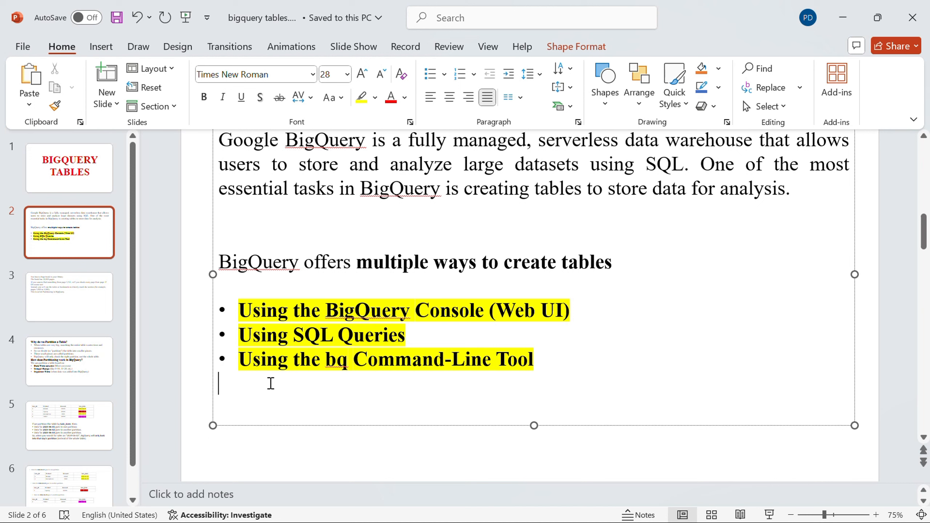
left_click_drag(546, 359, 244, 370)
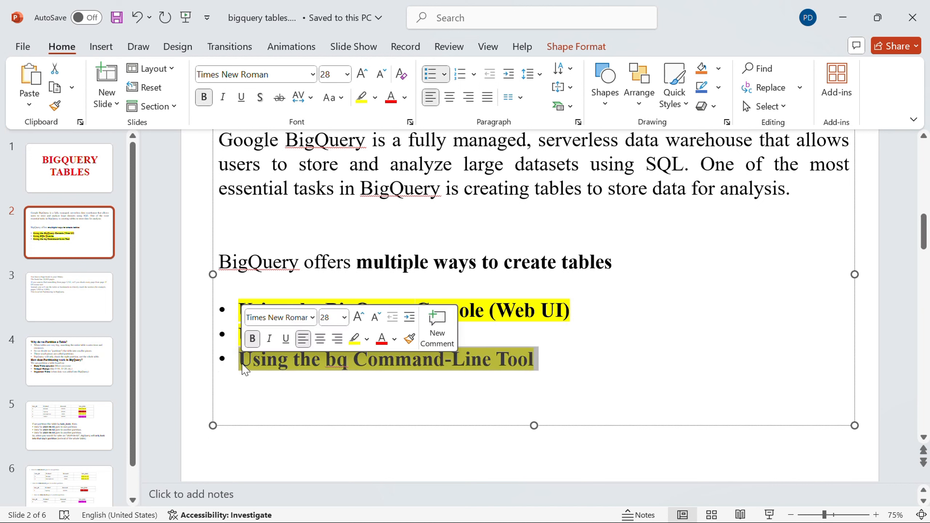
left_click(275, 387)
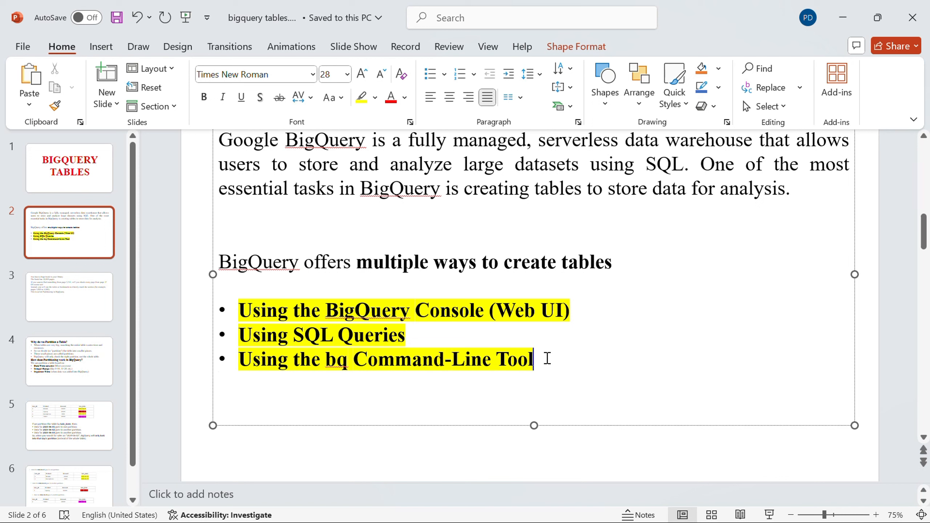
left_click_drag(544, 359, 243, 361)
left_click(270, 402)
key("alt+Tab")
left_click(92, 11)
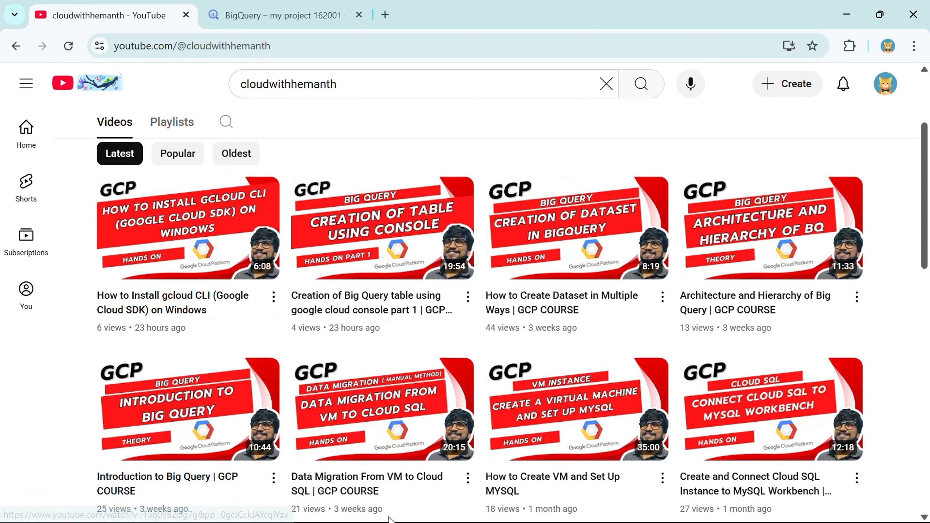
Step: Launch Google Cloud SDK Shell from the Start search for 'google' and maximize its window
key("super")
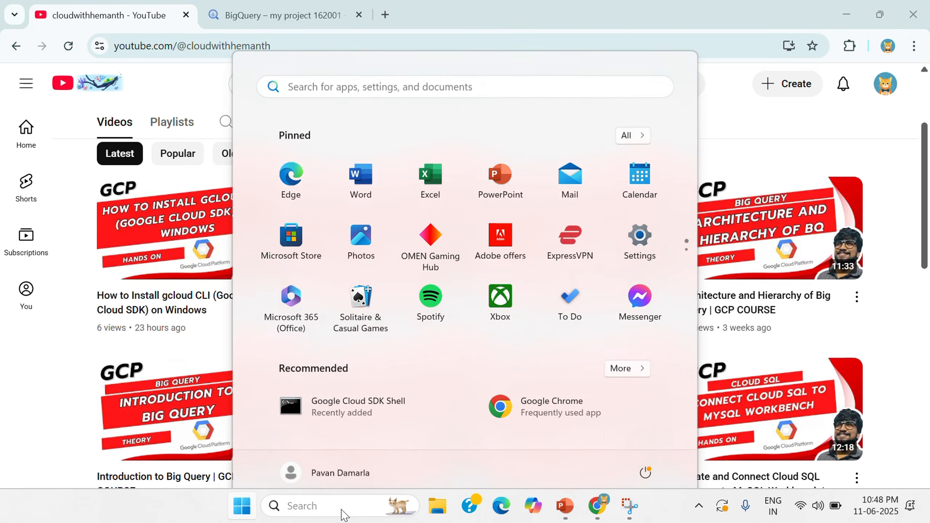
left_click(342, 512)
type("google")
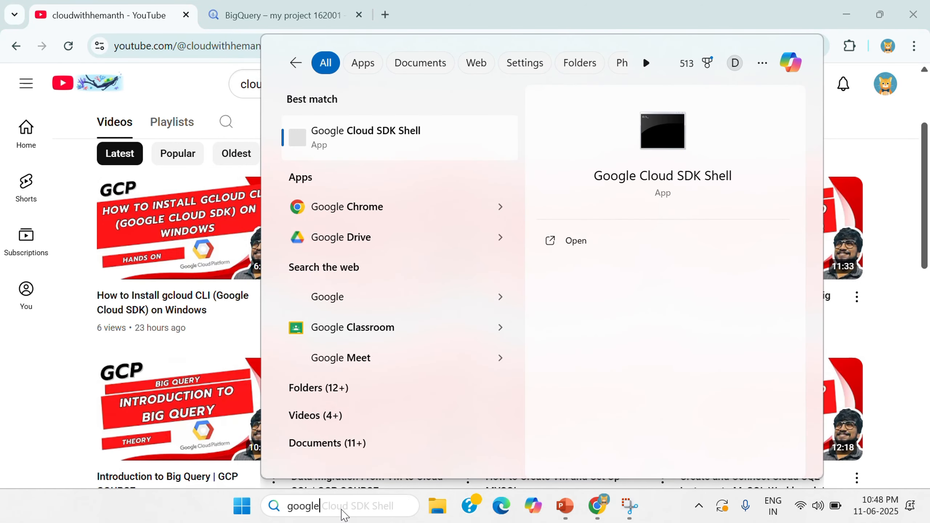
left_click(443, 146)
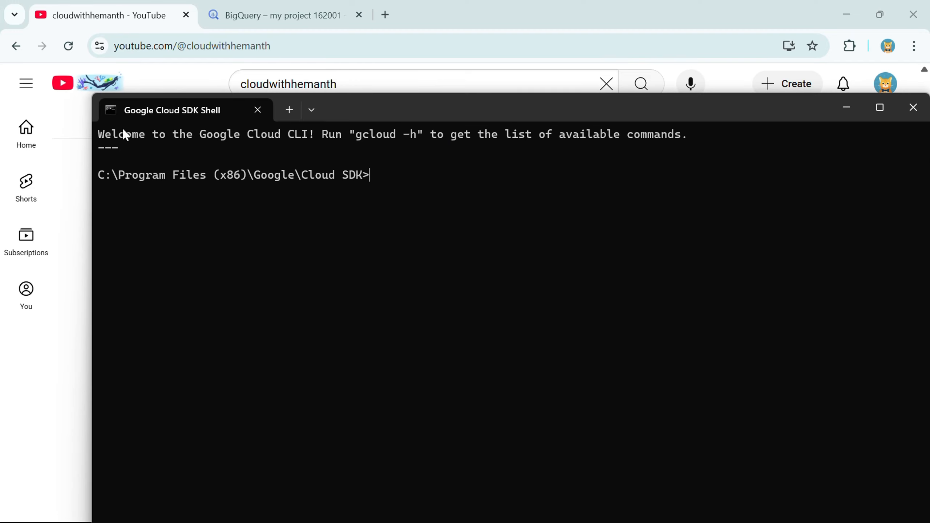
left_click_drag(117, 141, 320, 138)
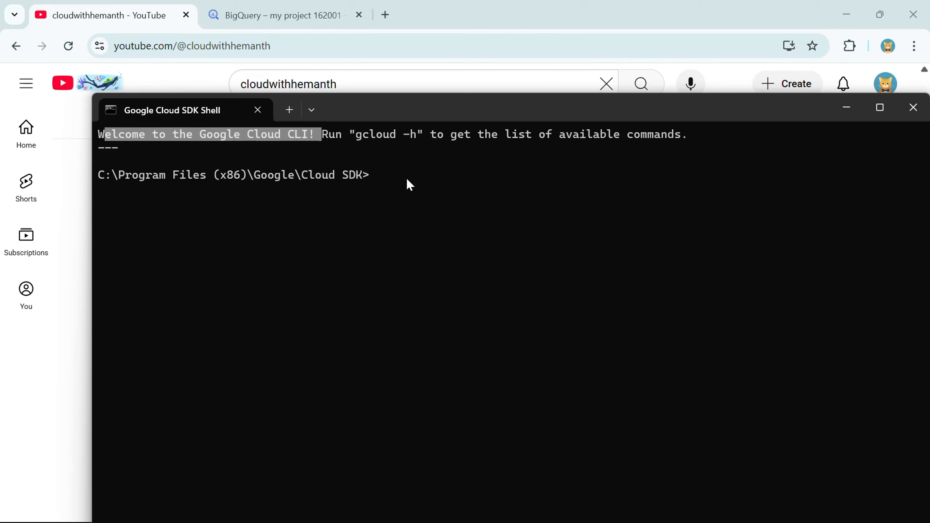
left_click(880, 107)
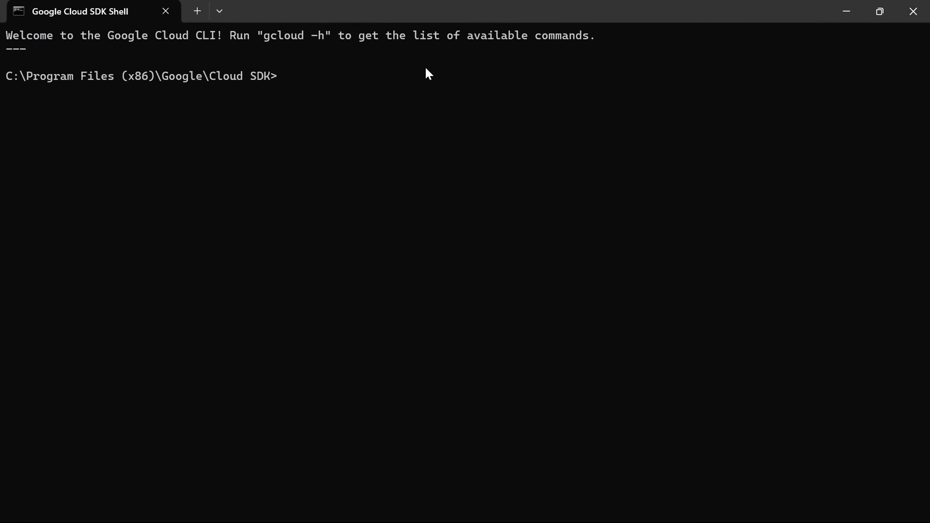
Step: Run gcloud auth login, pick the Google account, and allow Google Cloud SDK access
type("g")
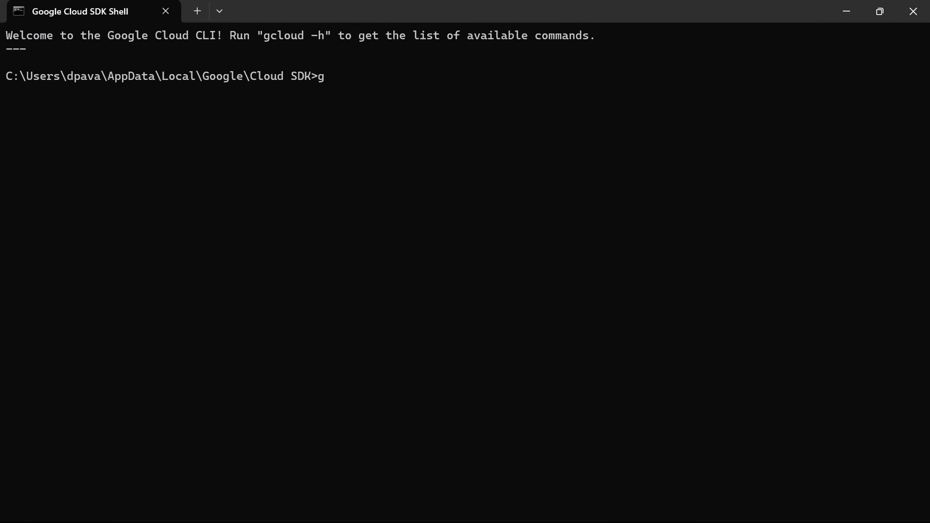
type("cloud auth login")
key("Return")
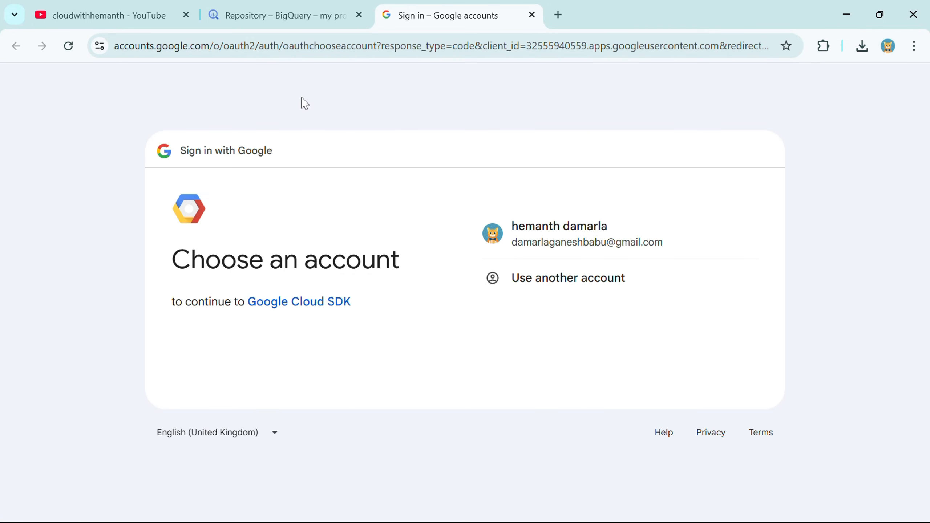
left_click(586, 245)
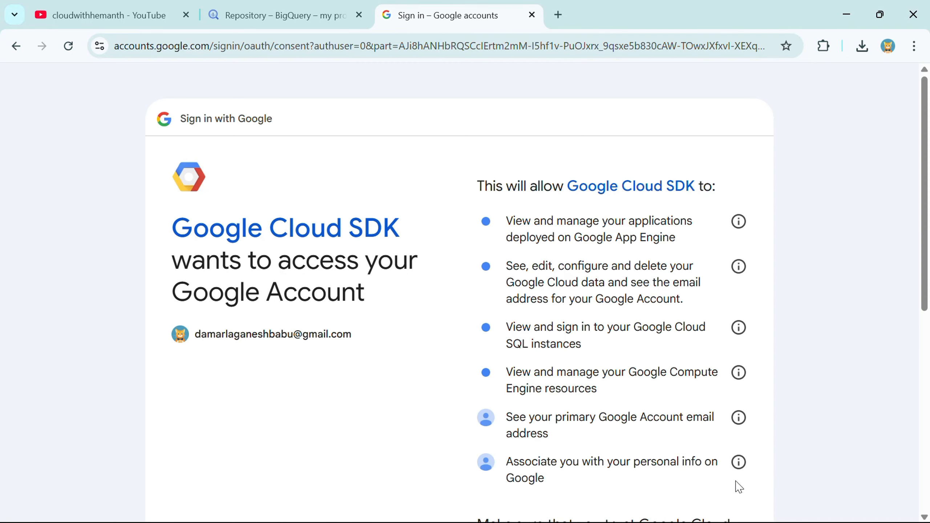
scroll(736, 487, "down", 5)
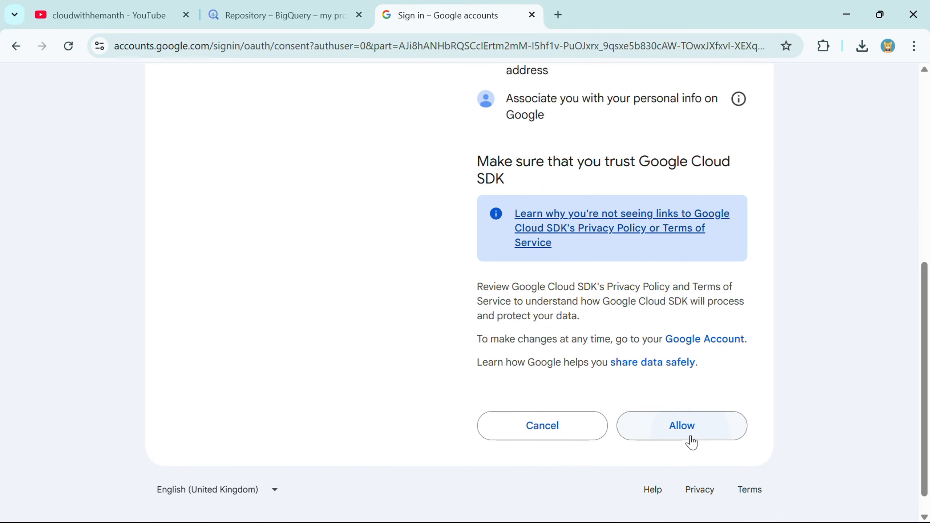
left_click(682, 426)
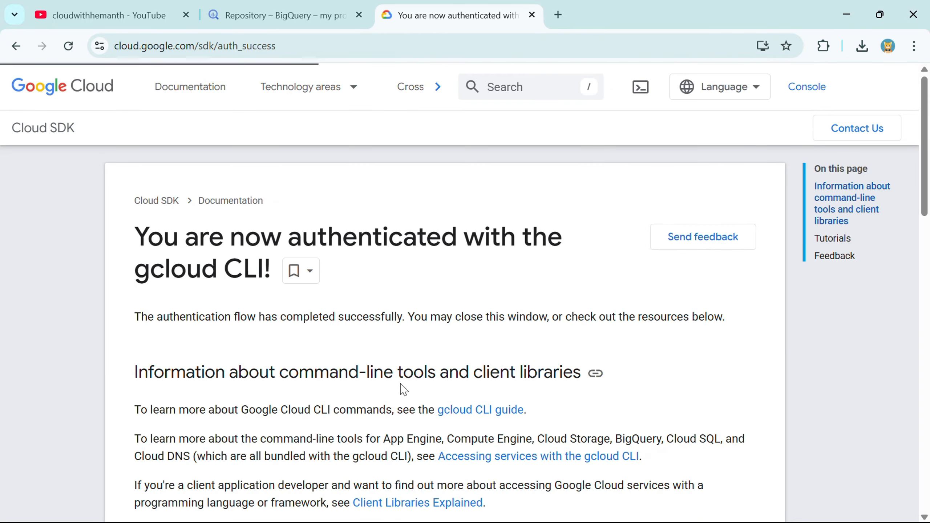
scroll(401, 388, "down", 5)
key("alt+Tab")
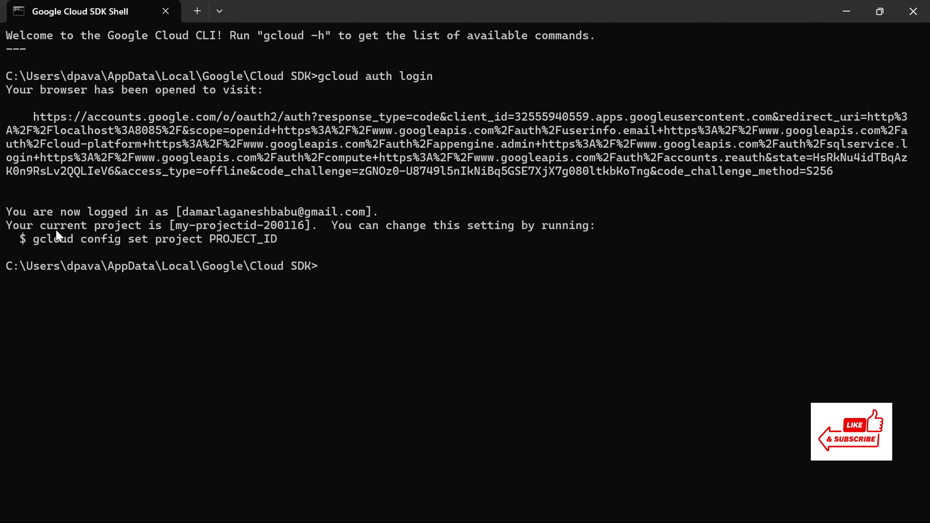
Step: Highlight the current project id my-projectid-200116 in the shell output
left_click_drag(46, 225, 304, 228)
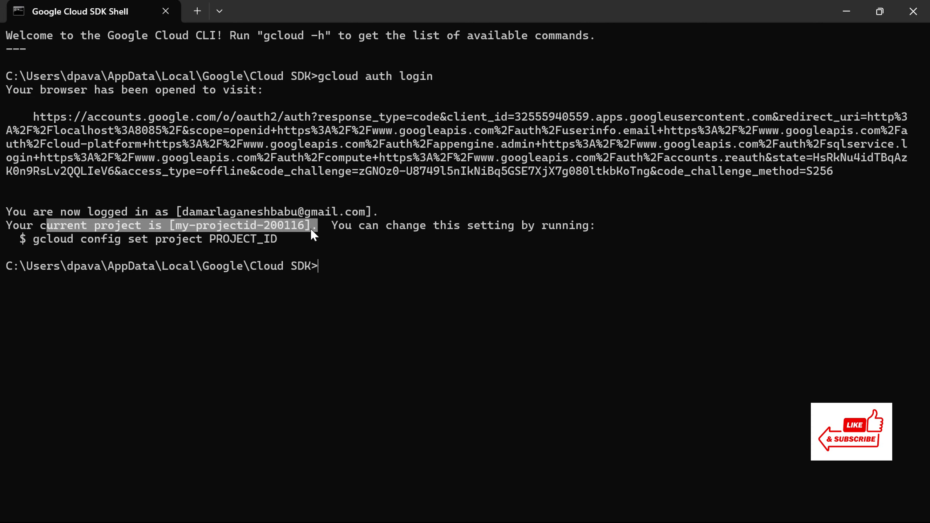
left_click(326, 267)
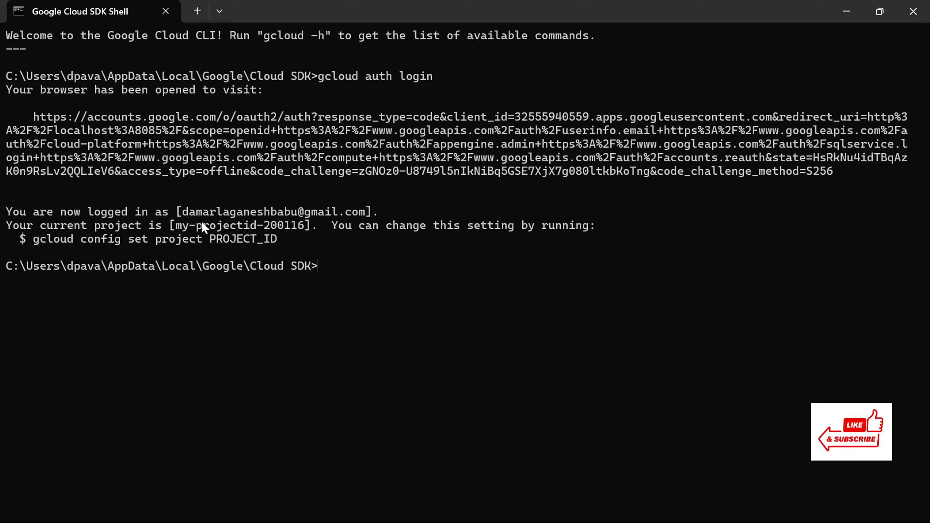
left_click_drag(170, 226, 310, 229)
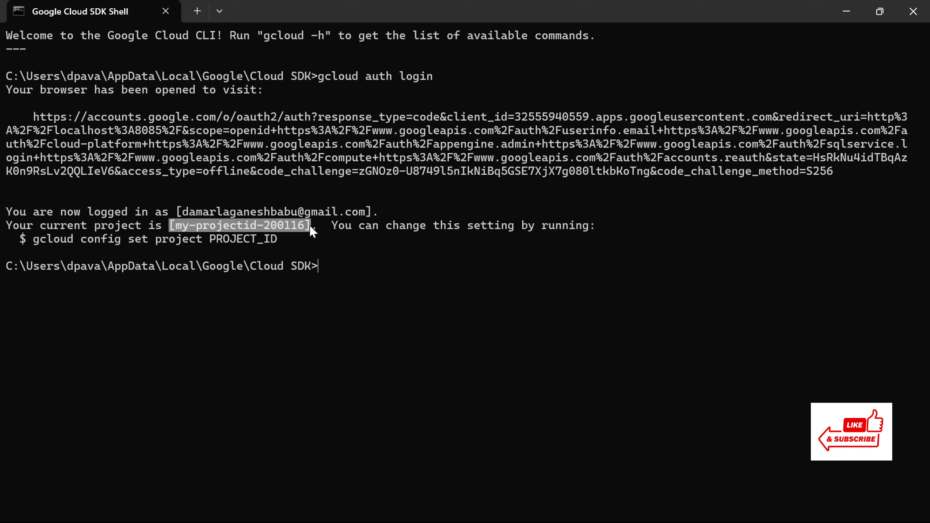
key("alt+Tab")
left_click(109, 15)
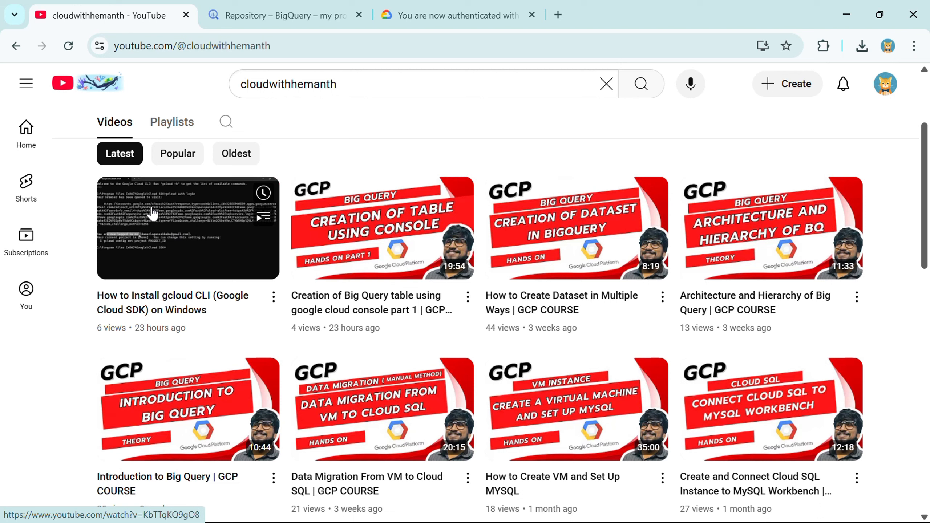
key("alt+Tab")
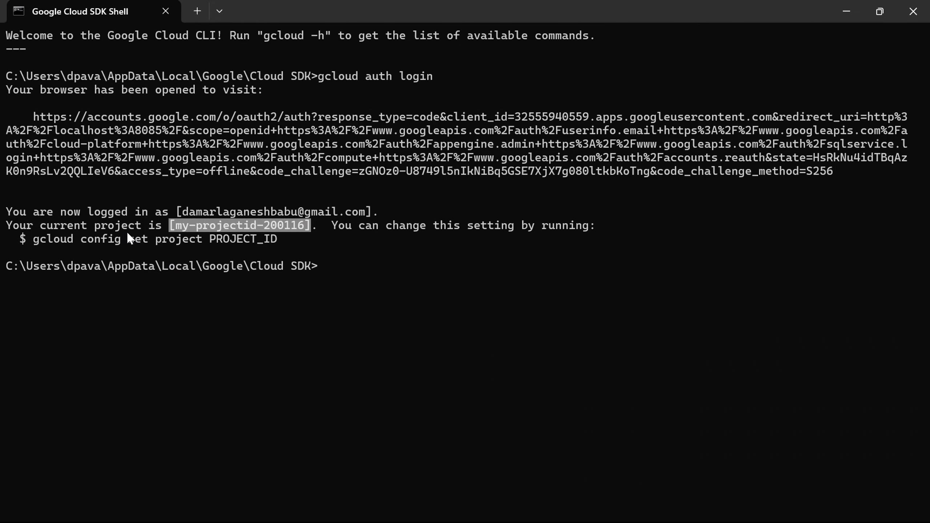
left_click(319, 268)
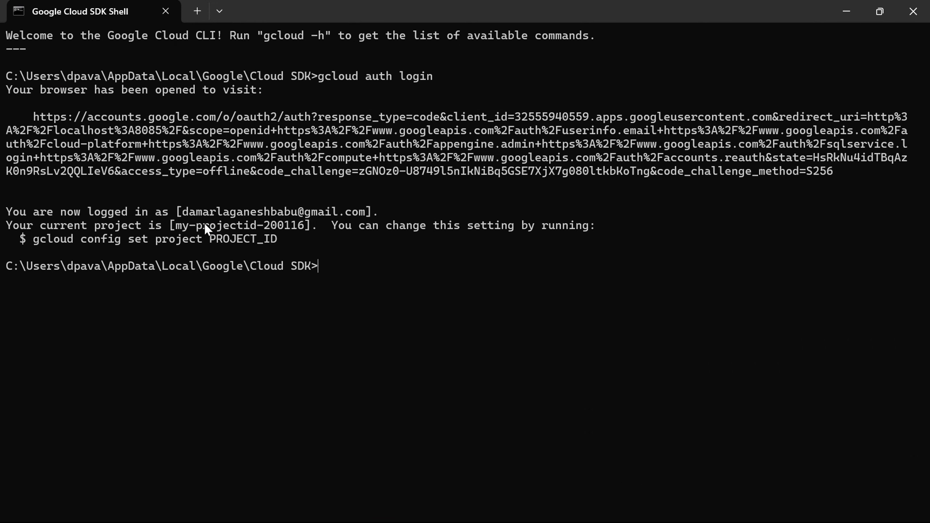
left_click_drag(170, 225, 303, 227)
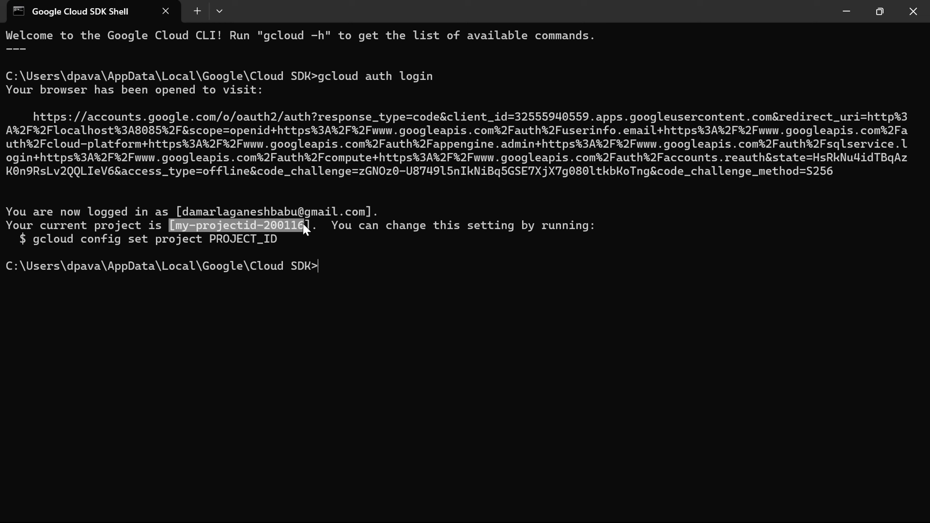
left_click(330, 264)
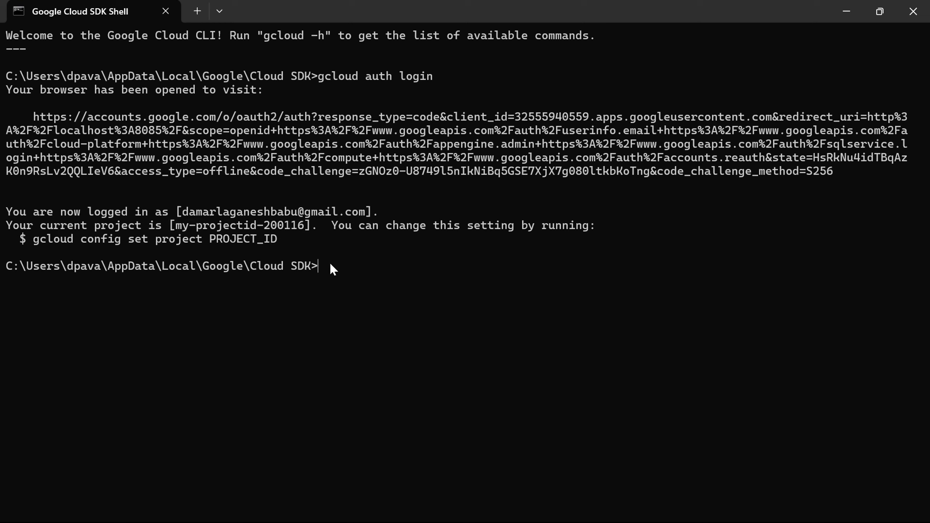
Step: Run bq version and highlight the reported BigQuery CLI 2.1.18 output line
type("bq verr")
key("BackSpace")
type("sion")
key("Return")
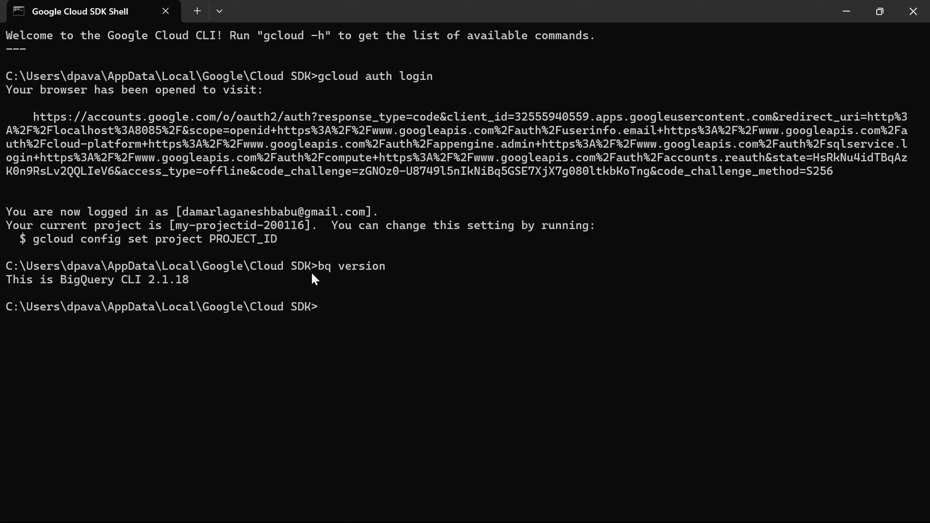
left_click_drag(33, 282, 174, 282)
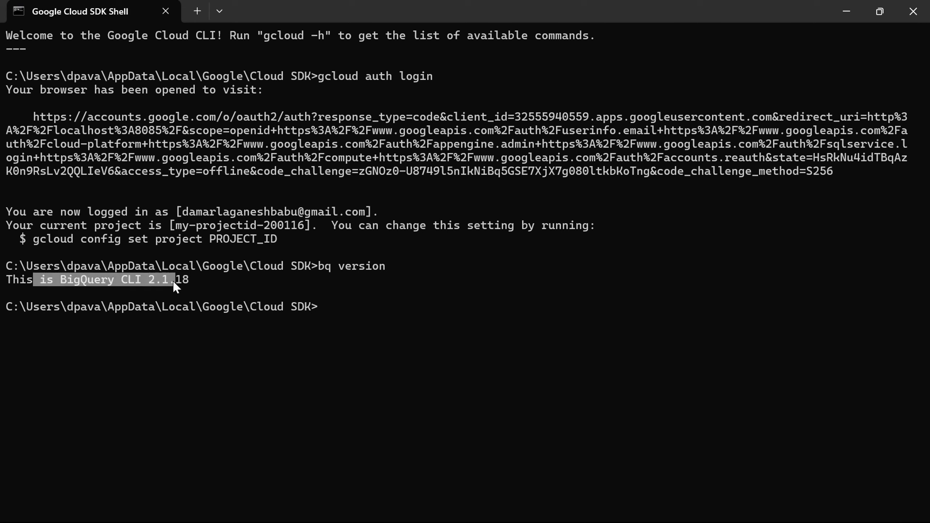
left_click(196, 281)
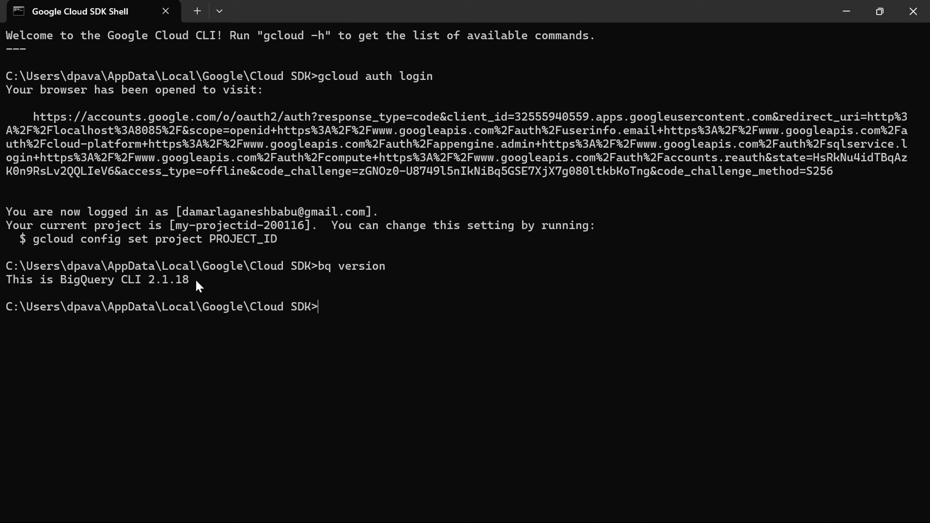
left_click_drag(318, 266, 385, 271)
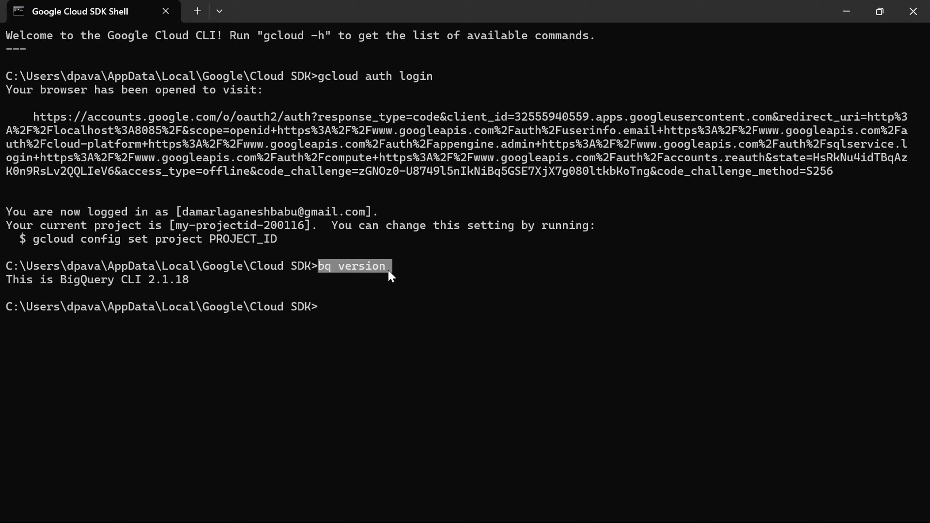
left_click_drag(217, 279, 34, 280)
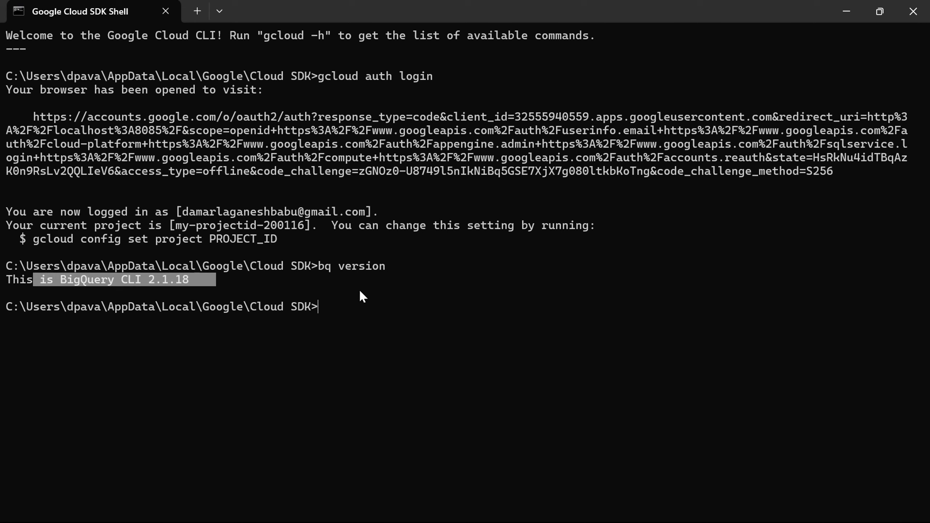
left_click(358, 302)
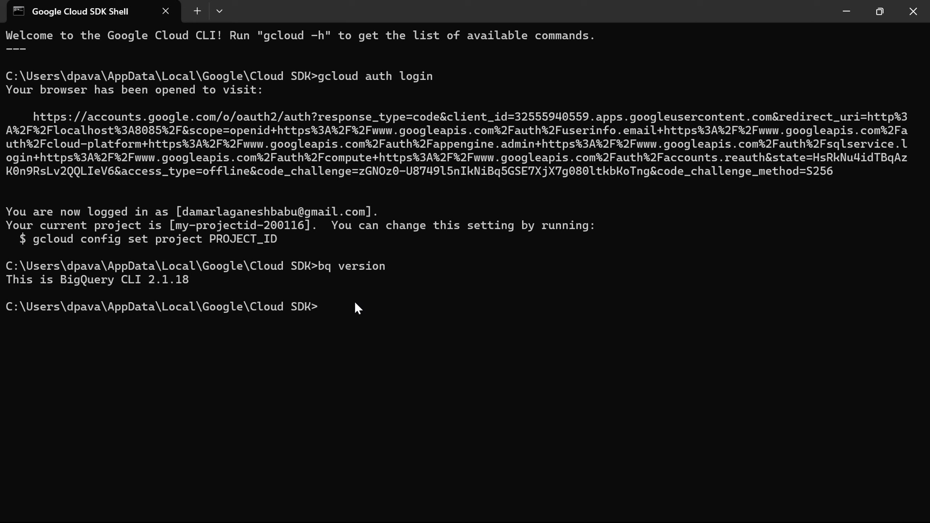
Step: List datasets with bq ls, highlighting SALES_RECORDS and data_sales, then switch to the browser
type("bg")
key("BackSpace")
type("q")
left_click_drag(171, 224, 310, 224)
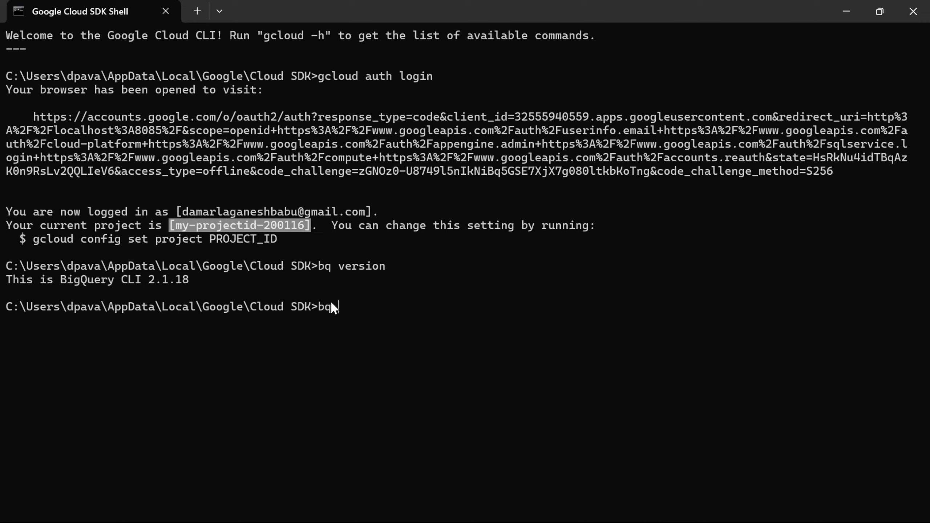
left_click(259, 240)
left_click_drag(163, 224, 306, 225)
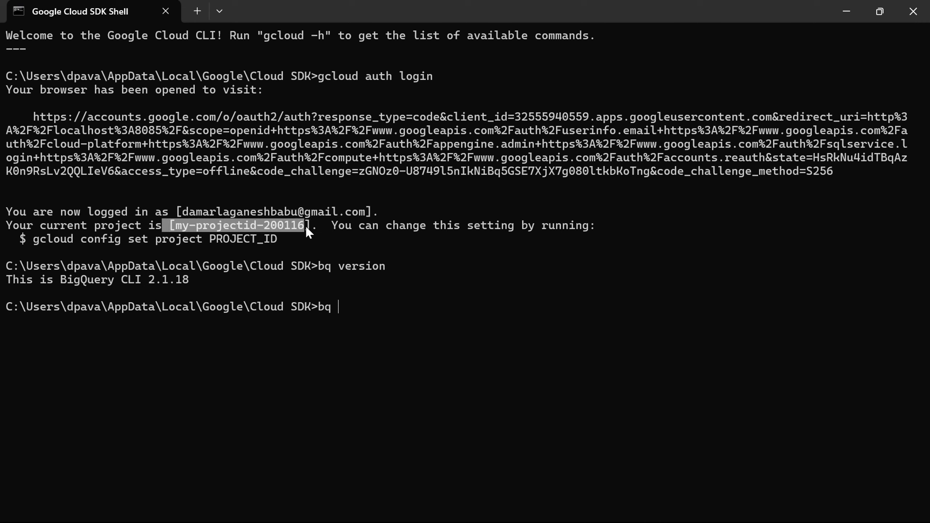
left_click(343, 309)
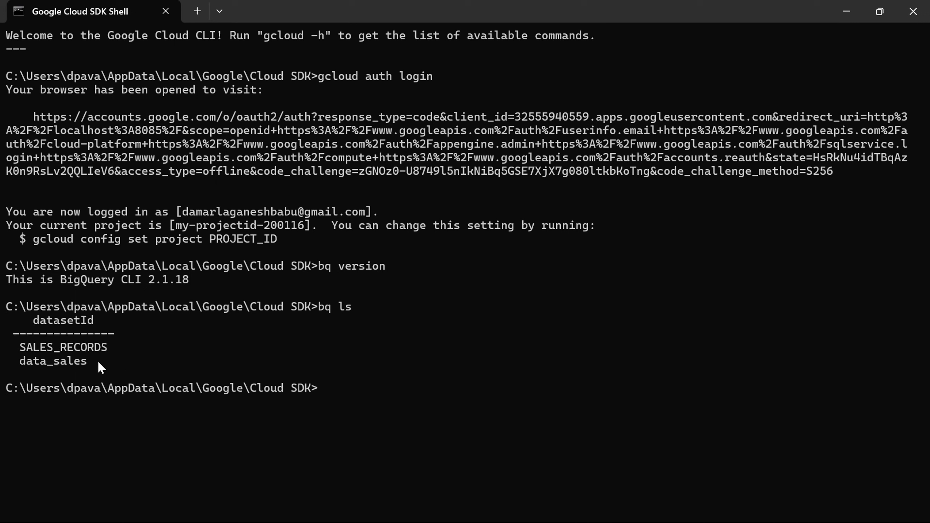
left_click_drag(98, 360, 18, 349)
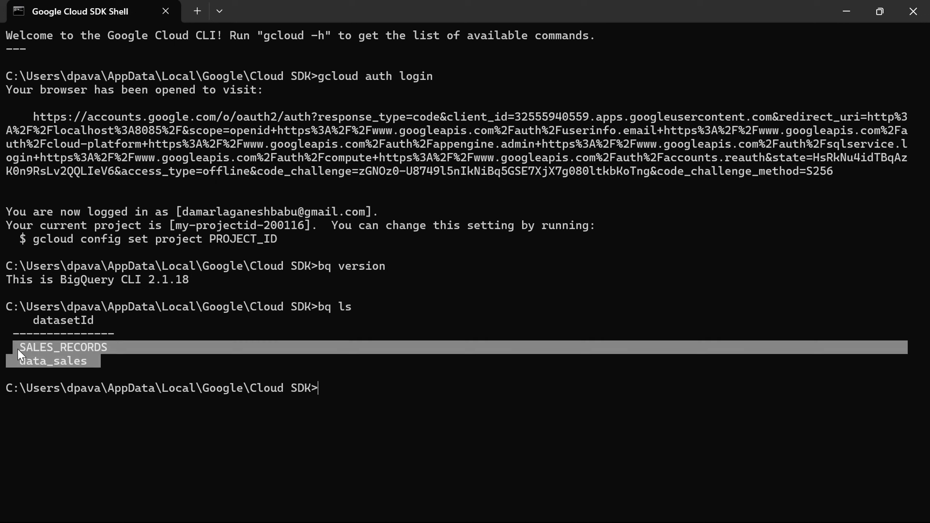
key("alt+Tab")
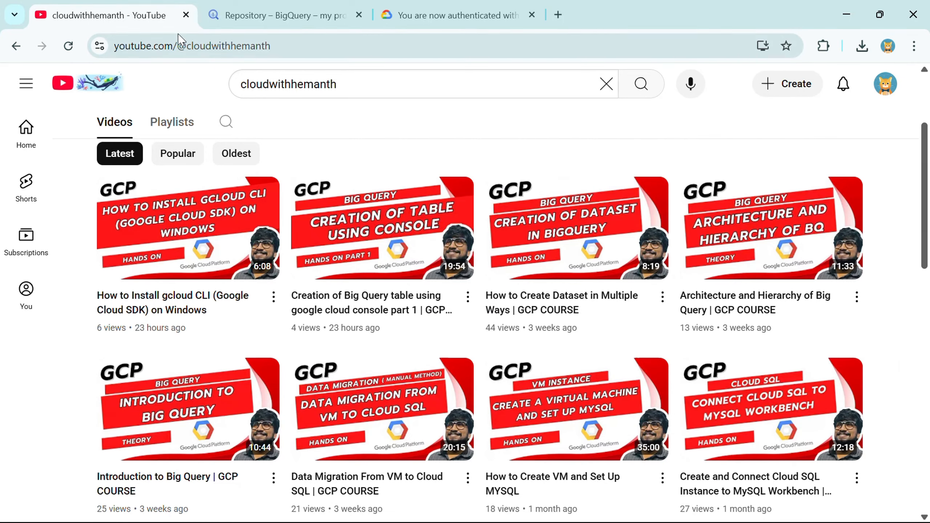
left_click(241, 18)
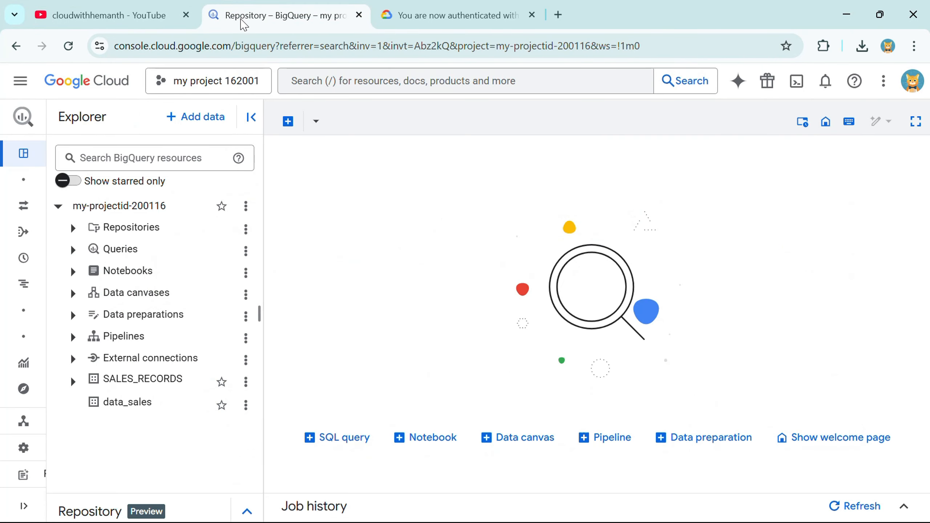
left_click(59, 208)
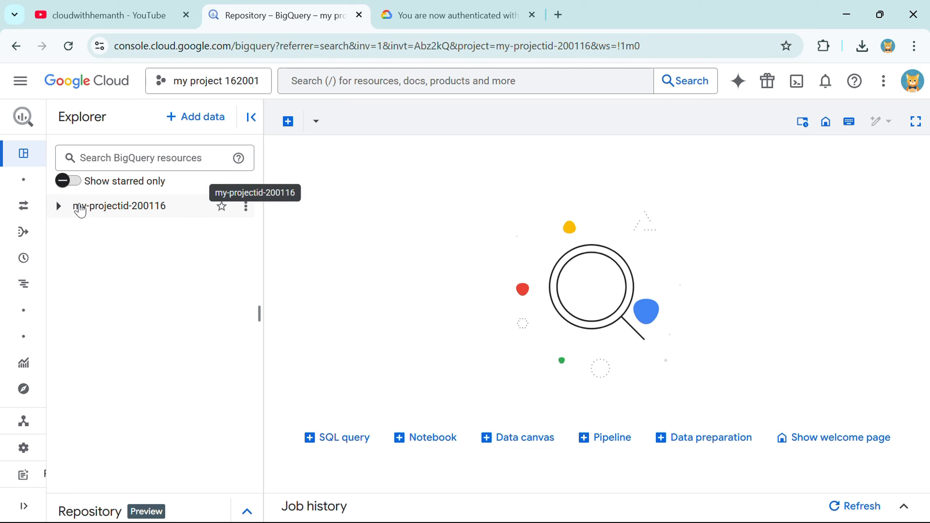
left_click_drag(75, 207, 291, 228)
key("alt+Tab")
key("alt+Tab")
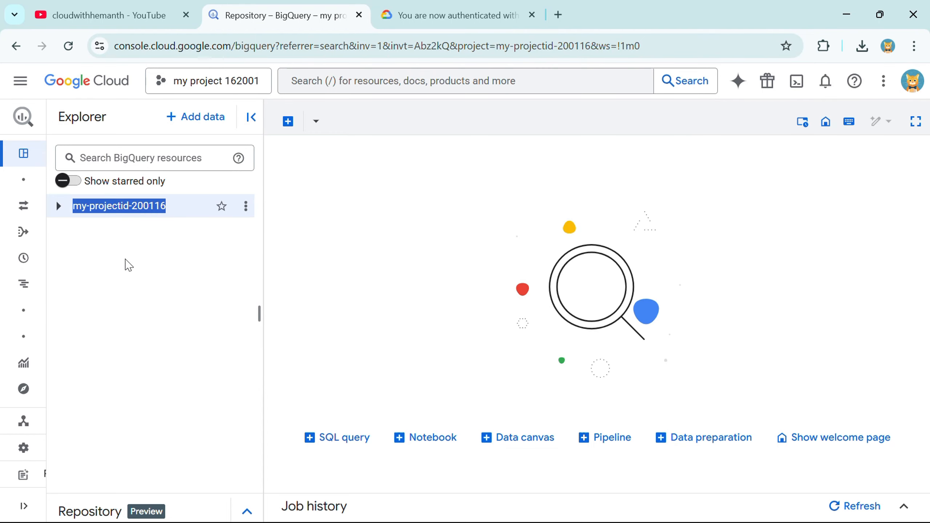
left_click(59, 206)
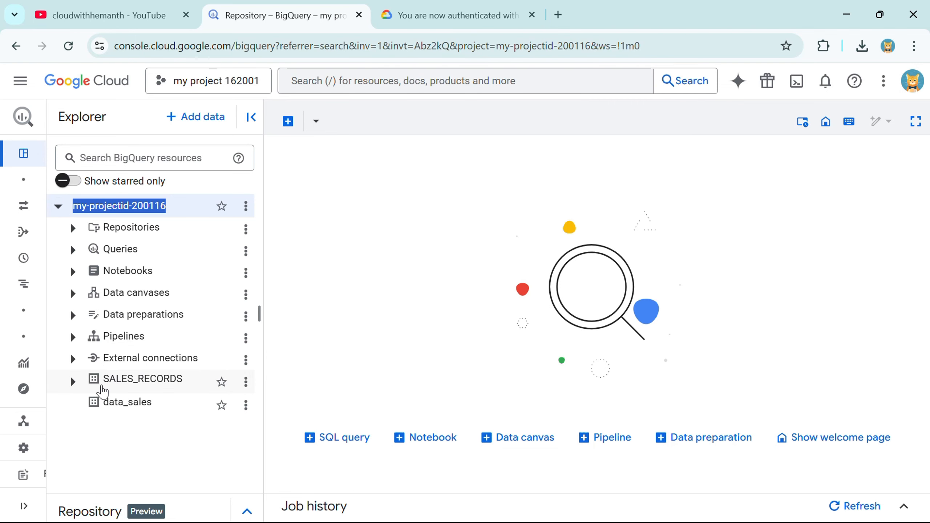
double_click(102, 383)
left_click_drag(99, 403, 163, 408)
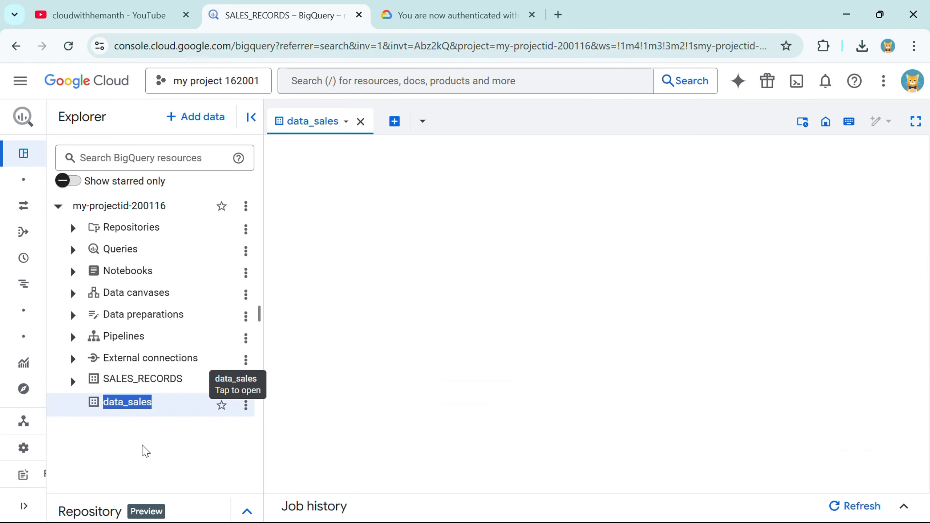
key("alt+Tab")
left_click_drag(20, 348, 84, 348)
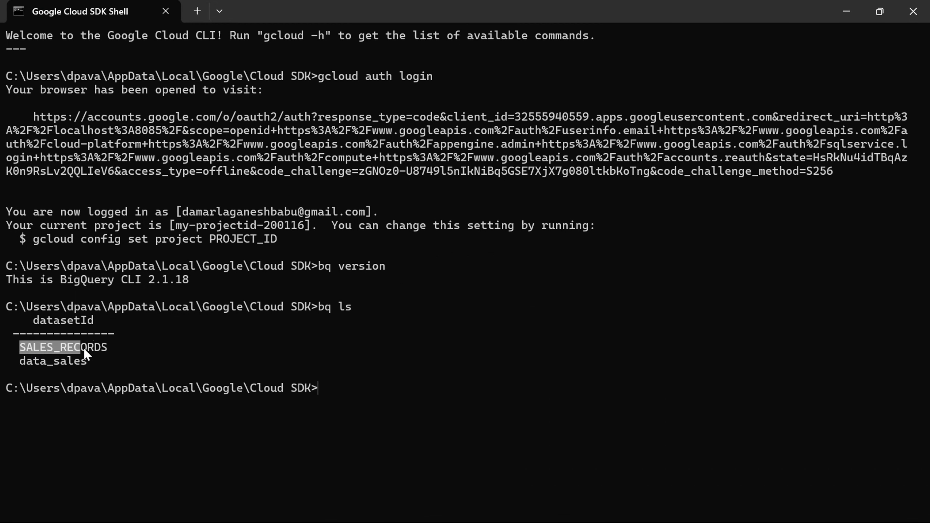
left_click_drag(20, 361, 59, 363)
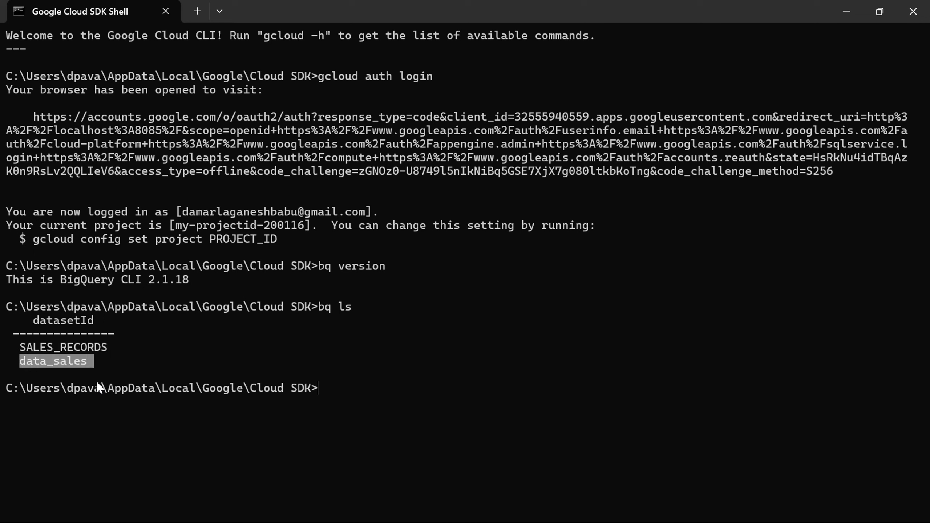
key("alt+Tab")
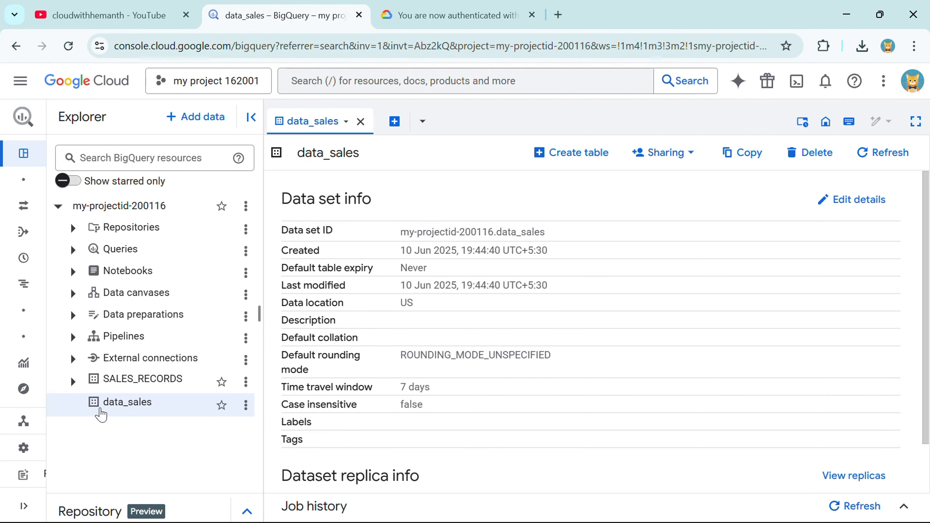
left_click_drag(103, 403, 154, 404)
key("alt+Tab")
left_click_drag(23, 364, 85, 363)
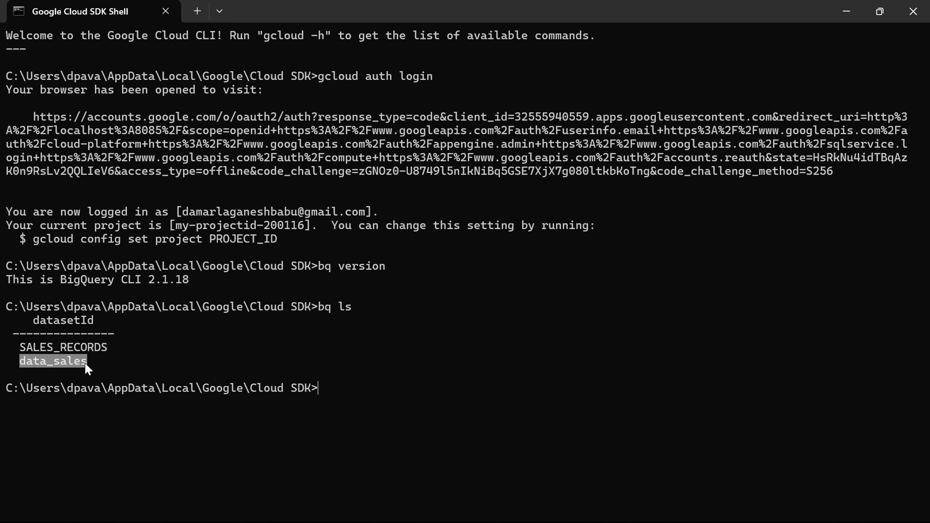
left_click(321, 387)
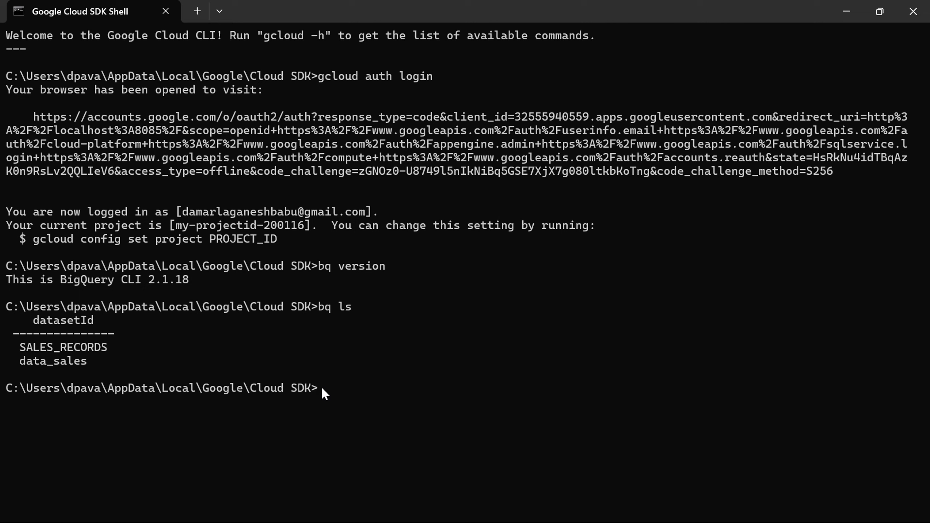
Step: Run bq mk -t data_sales.emp_data_new id:INT64,name:STRING,doj:DATE and confirm the table was created
type("bq mk -t")
left_click_drag(17, 361, 81, 365)
type("data_sales.")
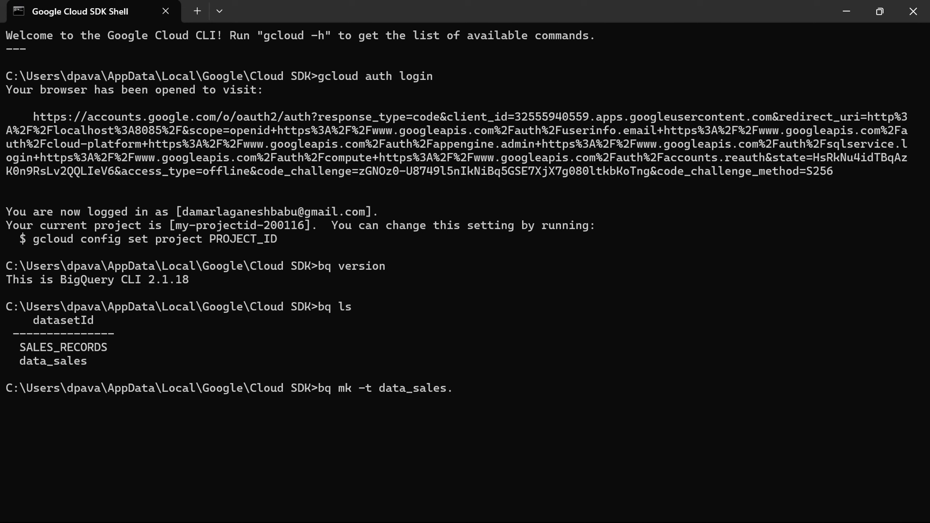
type("emp_data_new")
type("id")
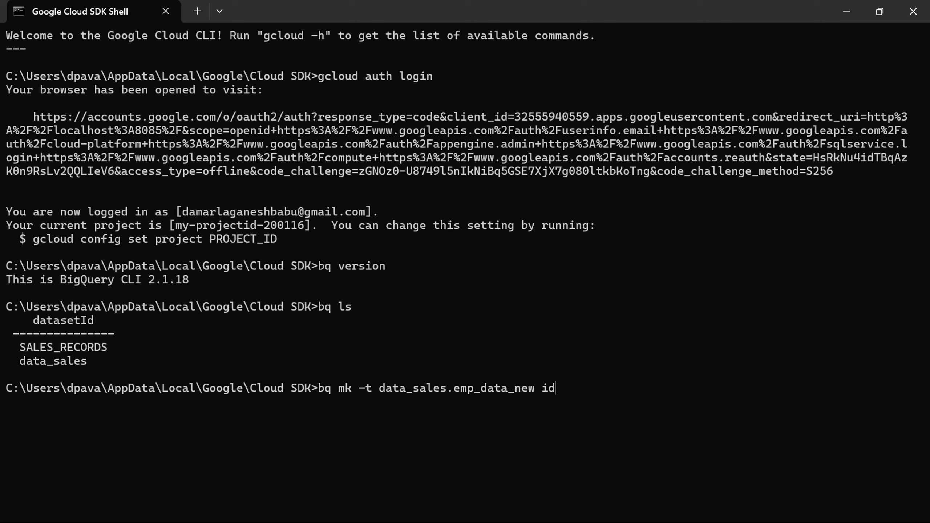
type(":INT64")
type(",name:STRING")
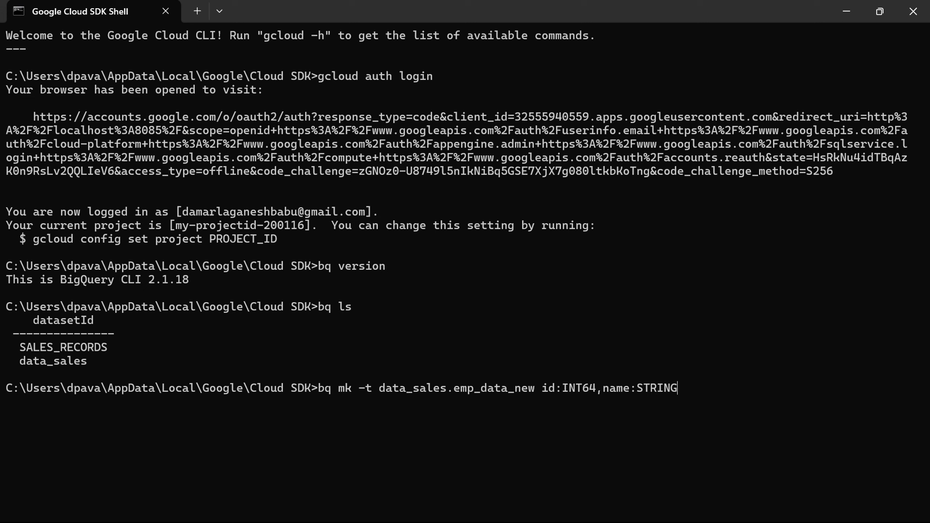
type(",doj:DATE")
key("Return")
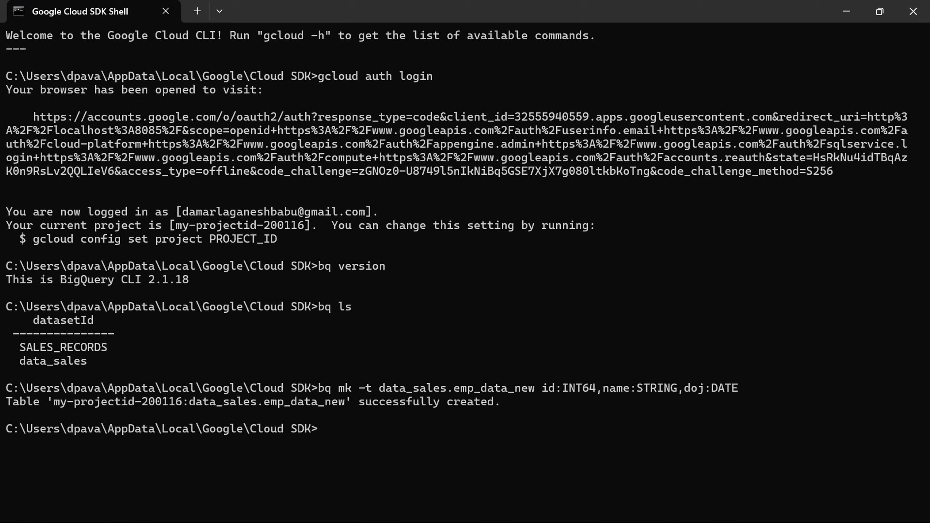
left_click_drag(8, 403, 502, 405)
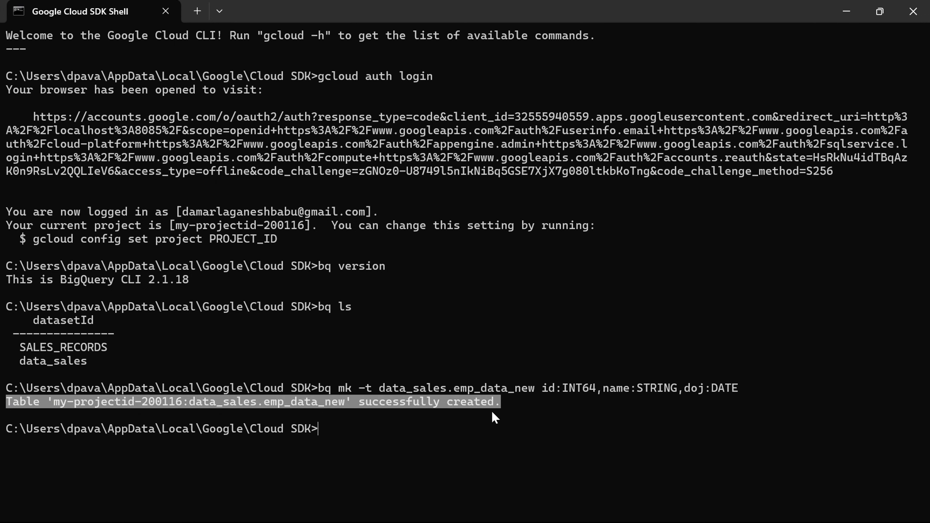
left_click(331, 430)
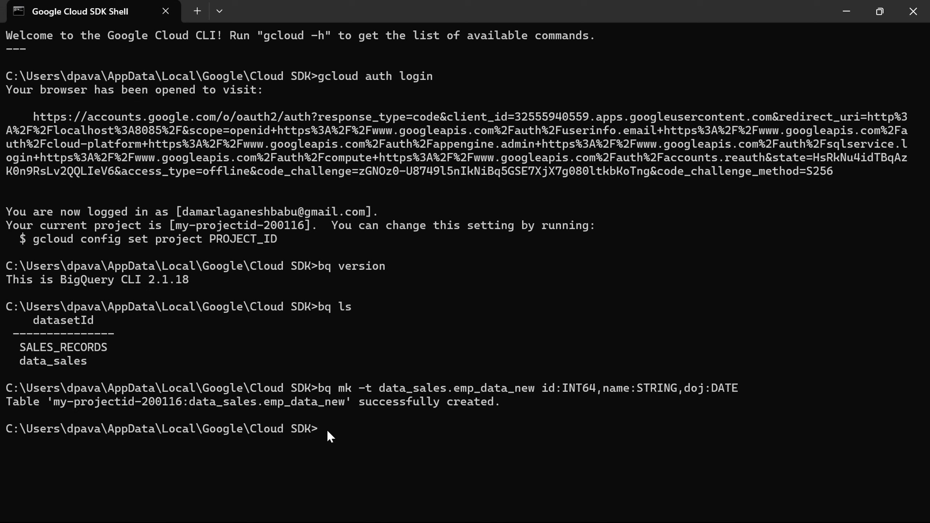
Step: Run bq show data_sales.emp_data_new and point out the name and doj schema fields
type("bq show data_sales")
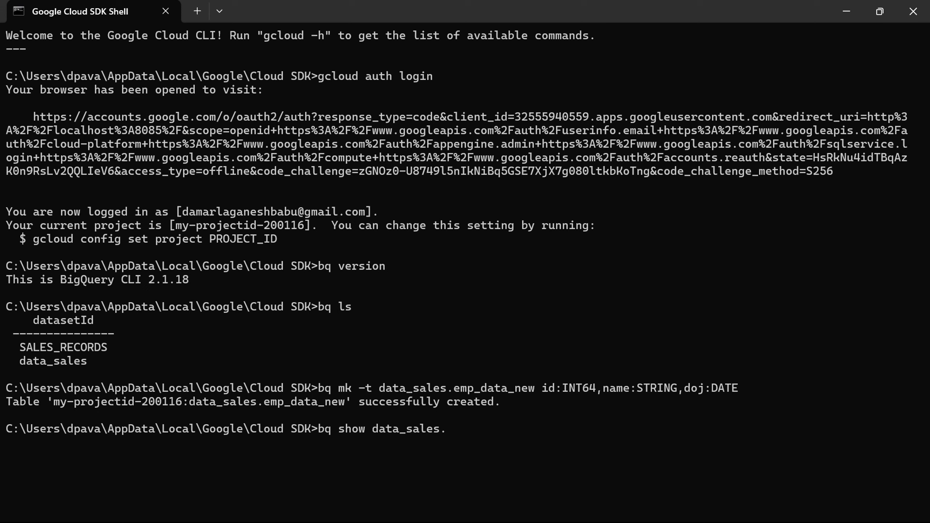
type(".emp_data_new")
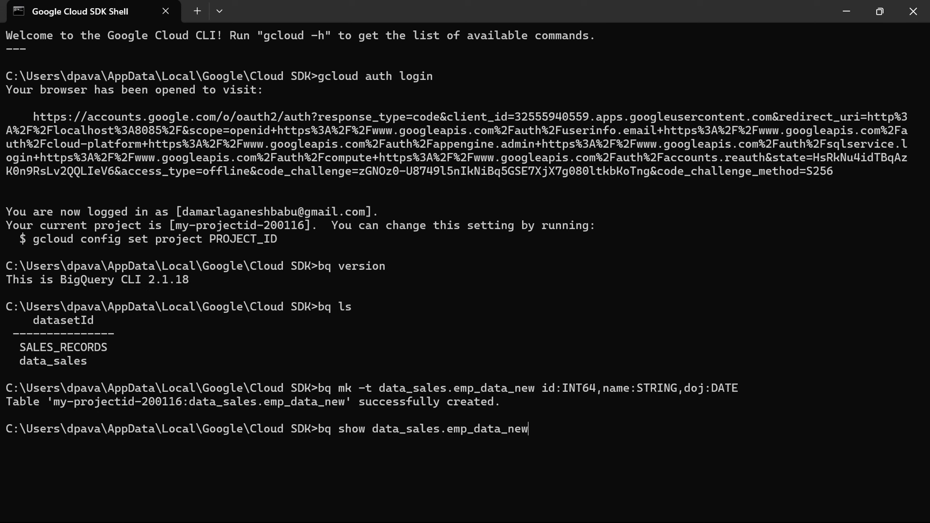
key("Return")
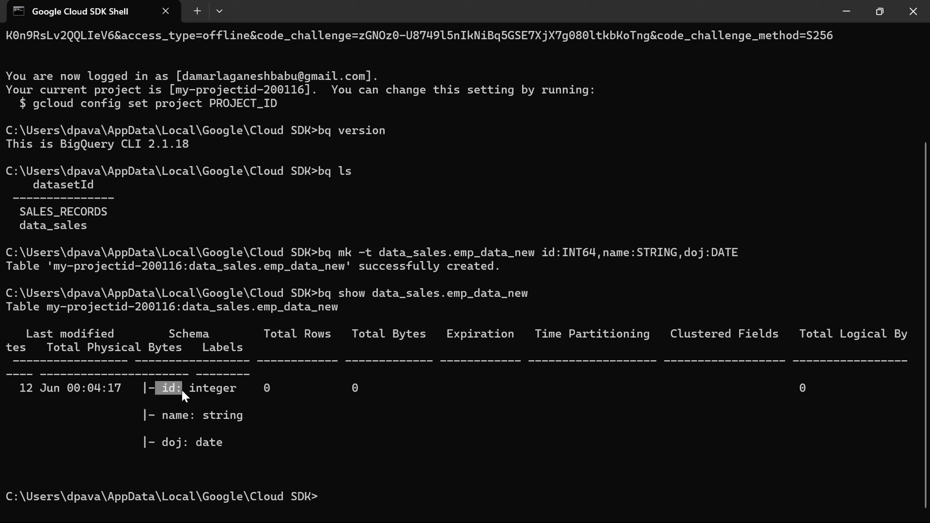
left_click_drag(163, 412, 197, 417)
left_click_drag(163, 443, 187, 450)
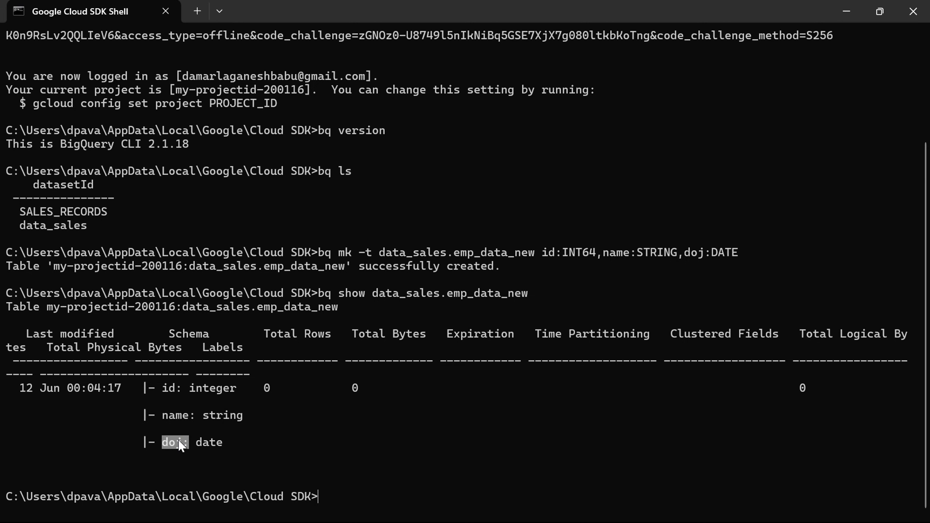
key("alt+Tab")
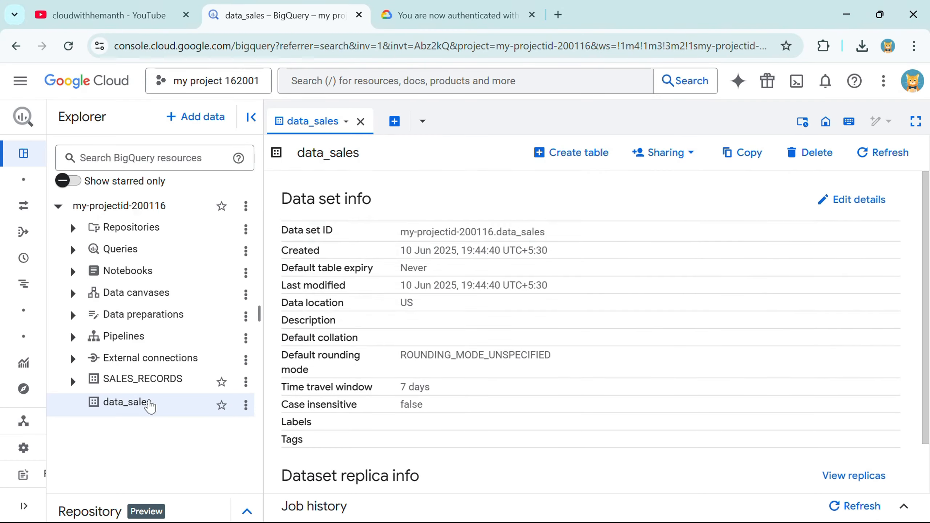
Step: Reload the console and open emp_data_new under the project's data_sales dataset
left_click(68, 46)
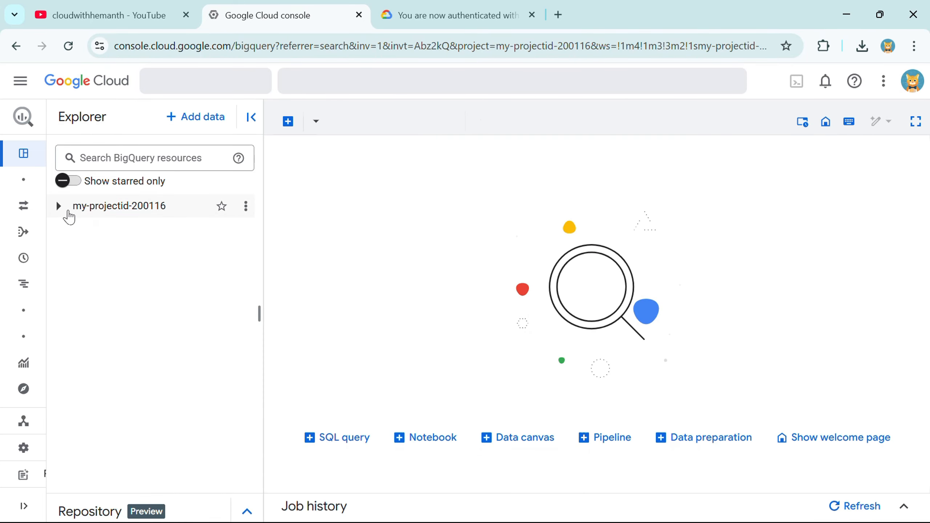
left_click(58, 207)
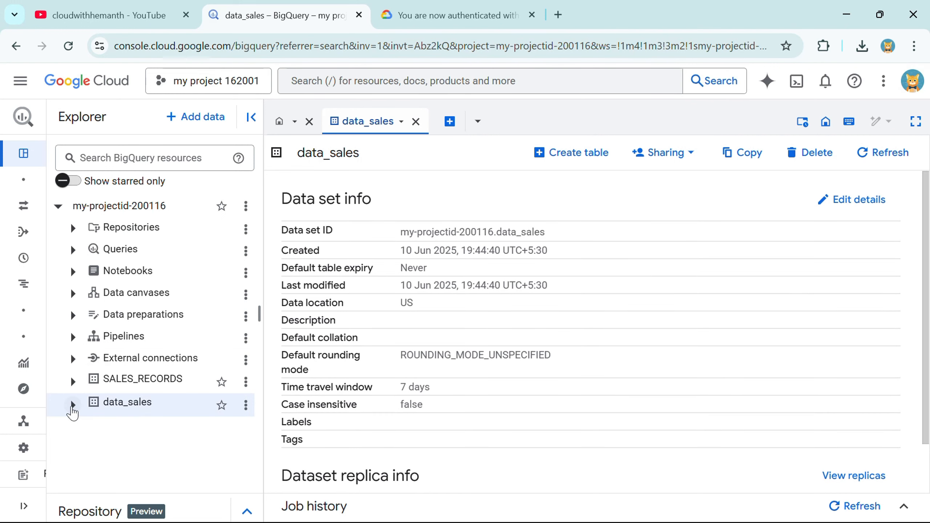
left_click(72, 405)
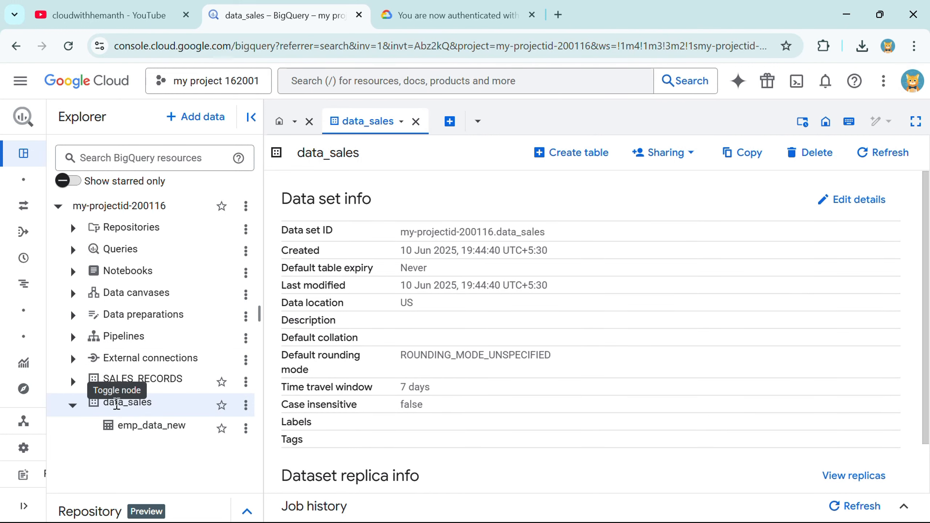
left_click_drag(118, 432, 185, 436)
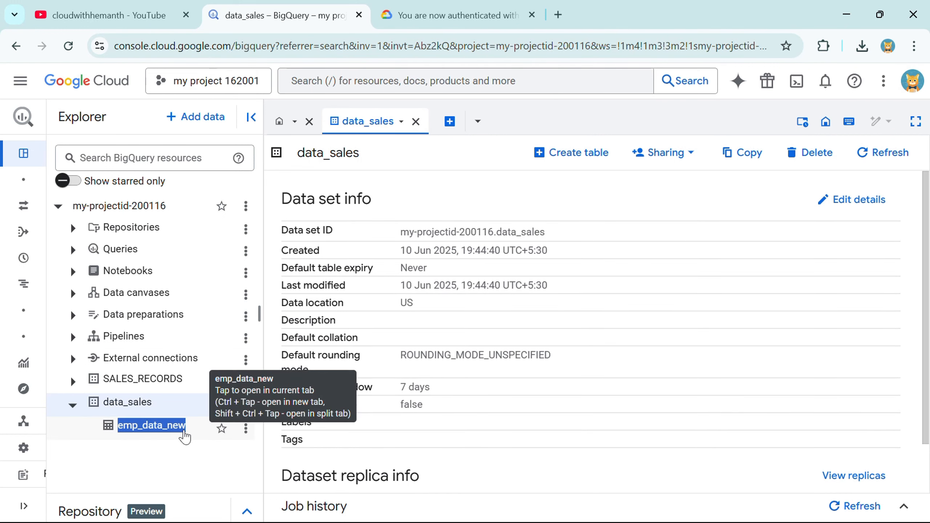
left_click(186, 436)
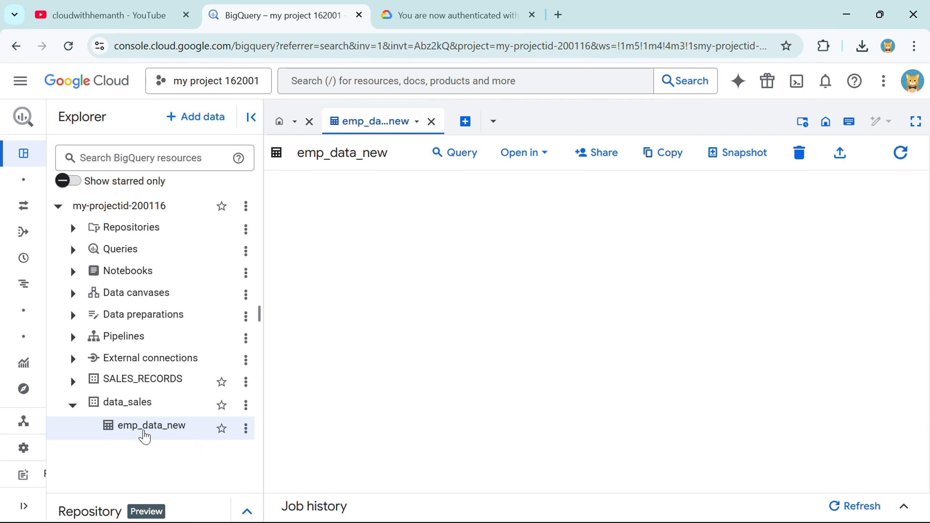
Step: Compare the emp_data_new schema page with the shell output, ending back in the Cloud SDK shell
key("alt+Tab")
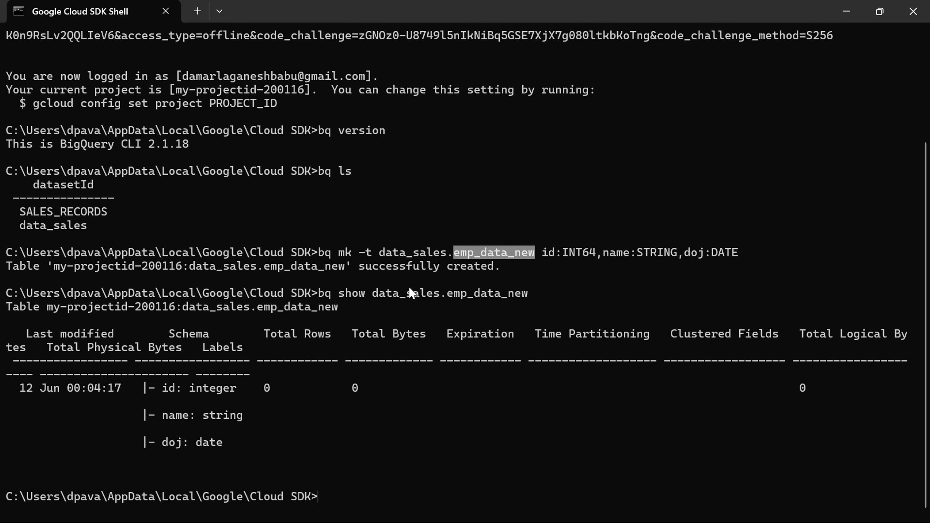
key("alt+Tab")
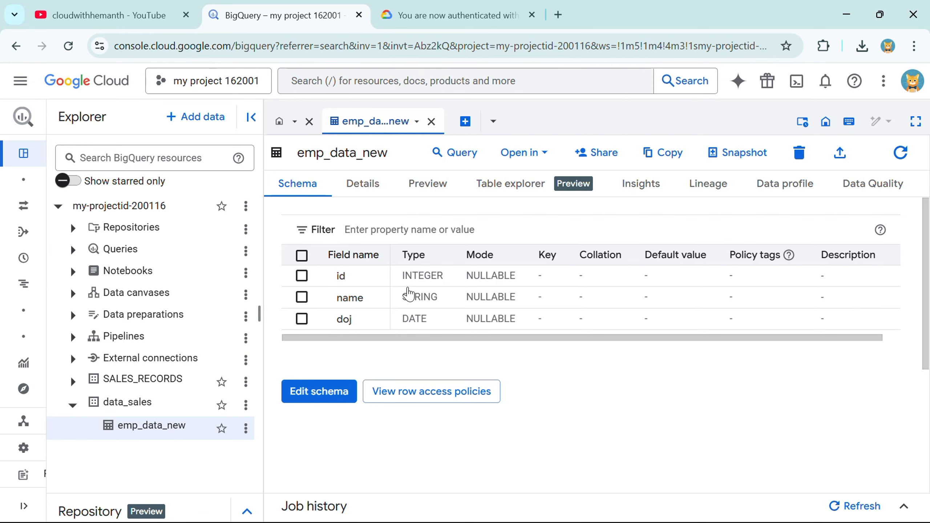
left_click(110, 15)
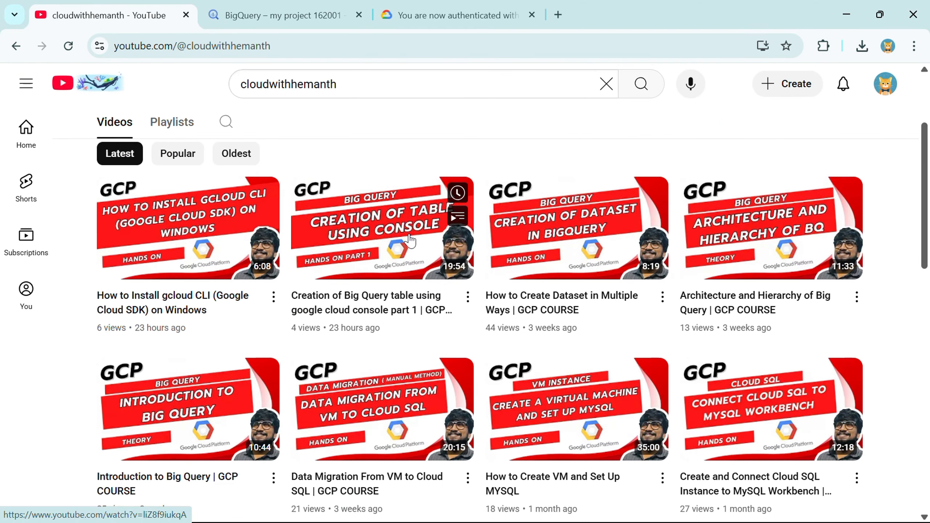
left_click(257, 11)
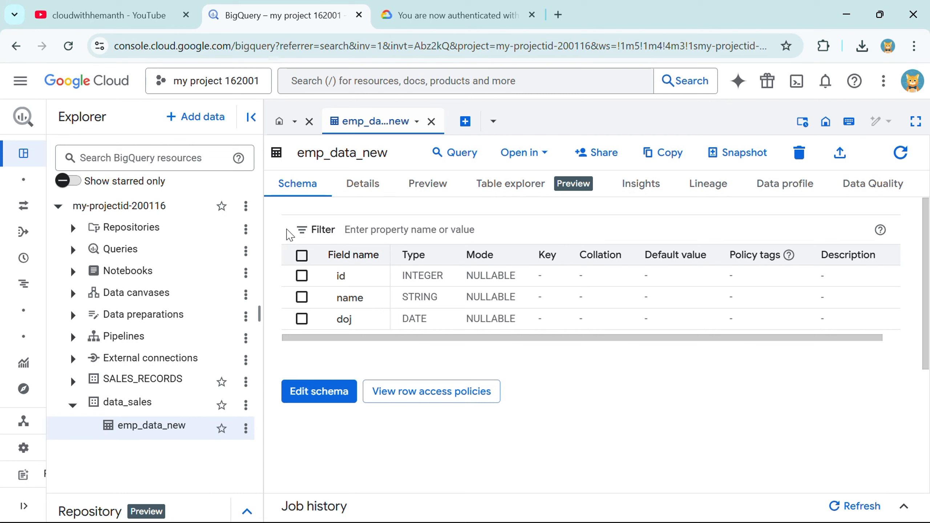
key("alt+Tab")
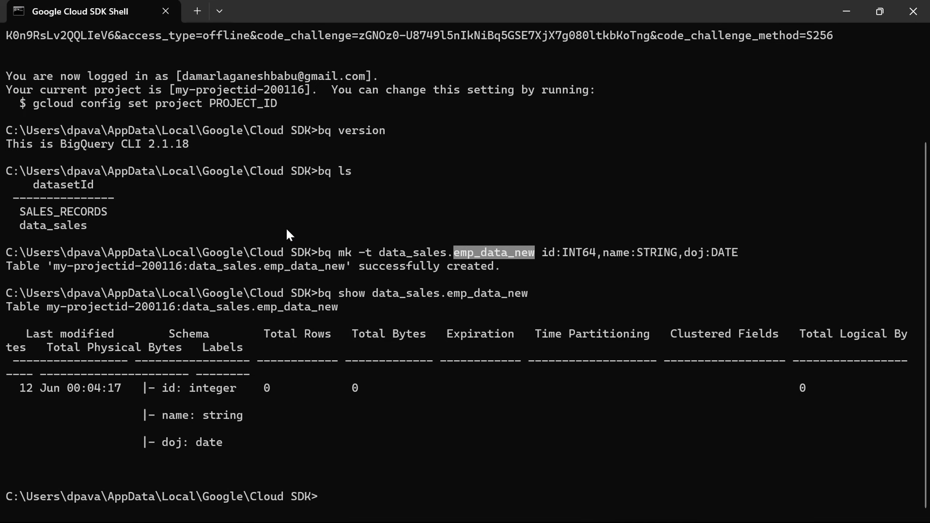